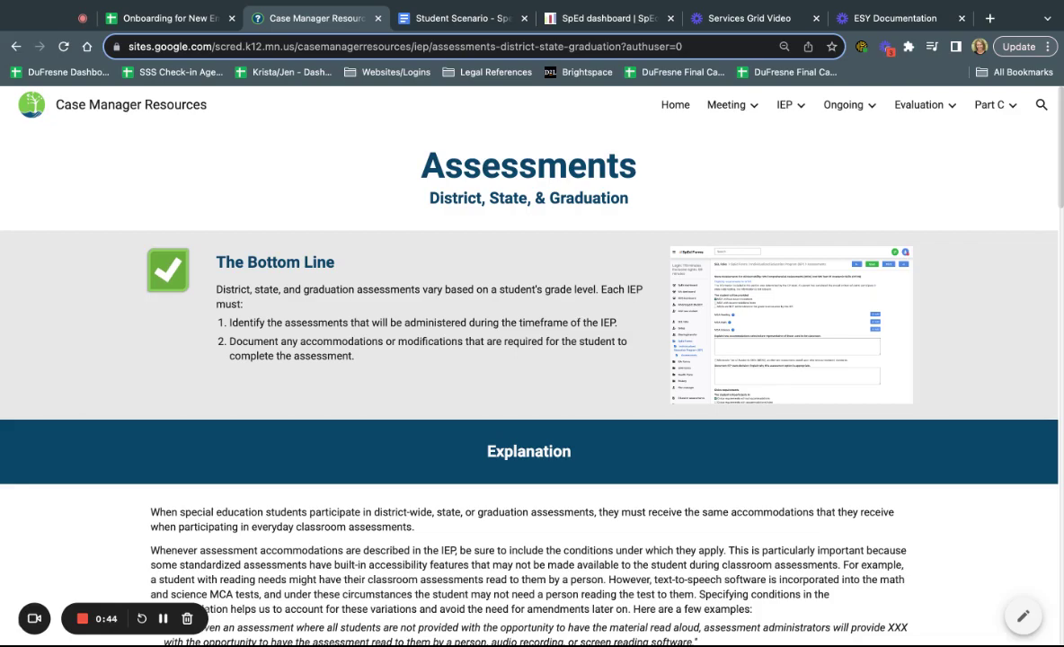
Scroll past The Bottom Line to the Explanation section's example accommodation bullets
scroll(528, 360, down, 5)
scroll(528, 360, down, 2)
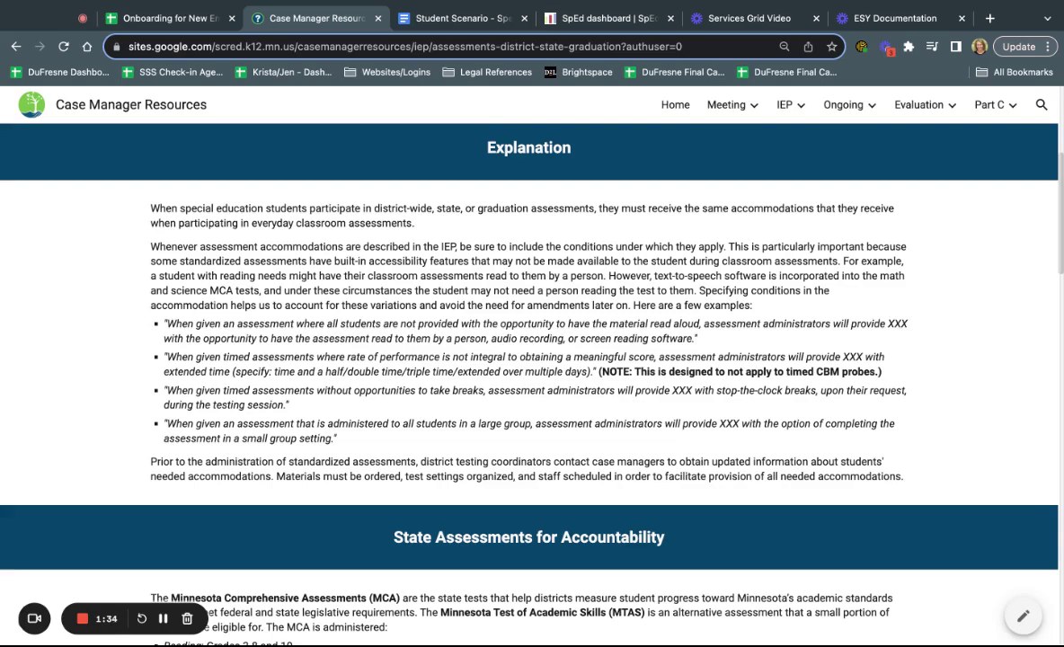
Scroll to the State Assessments for Accountability guidance on the MCA and MTAS
scroll(381, 283, down, 1)
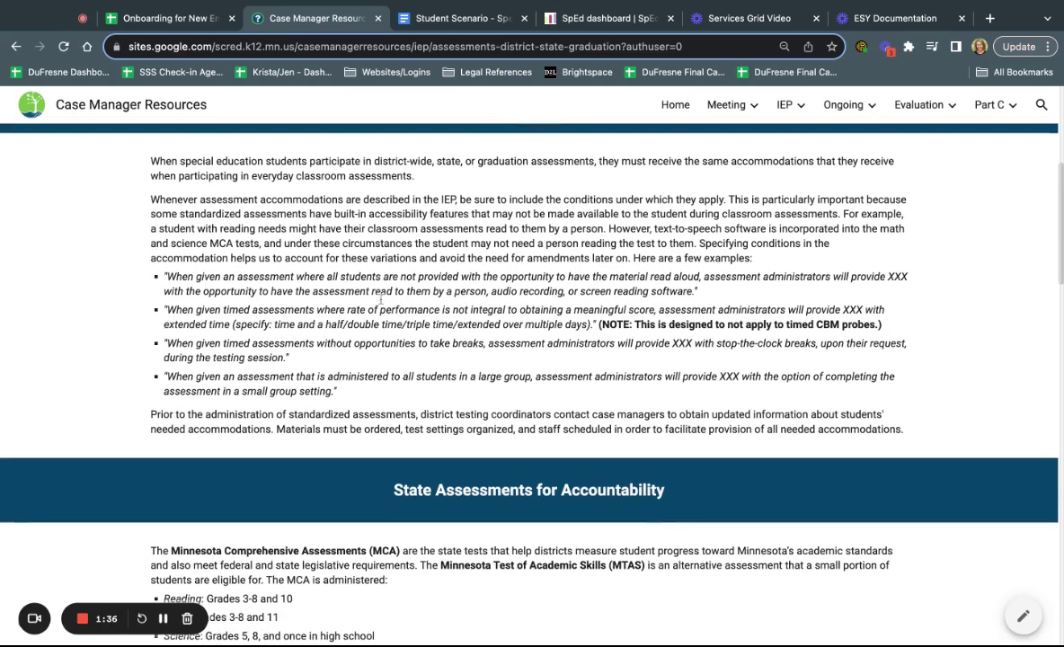
scroll(340, 391, down, 1)
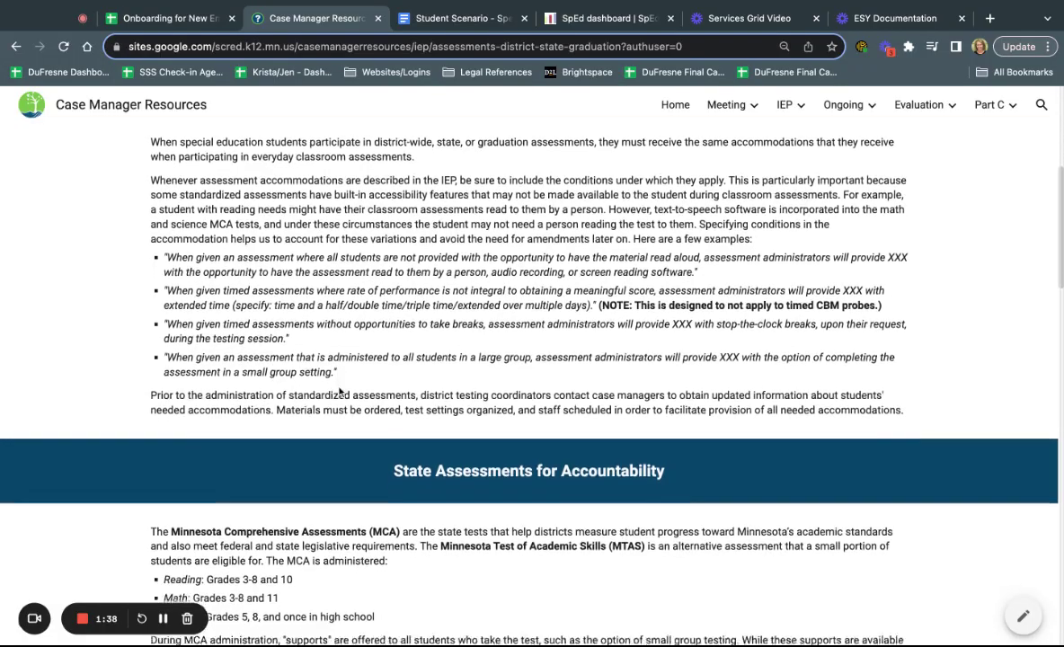
scroll(339, 391, down, 2)
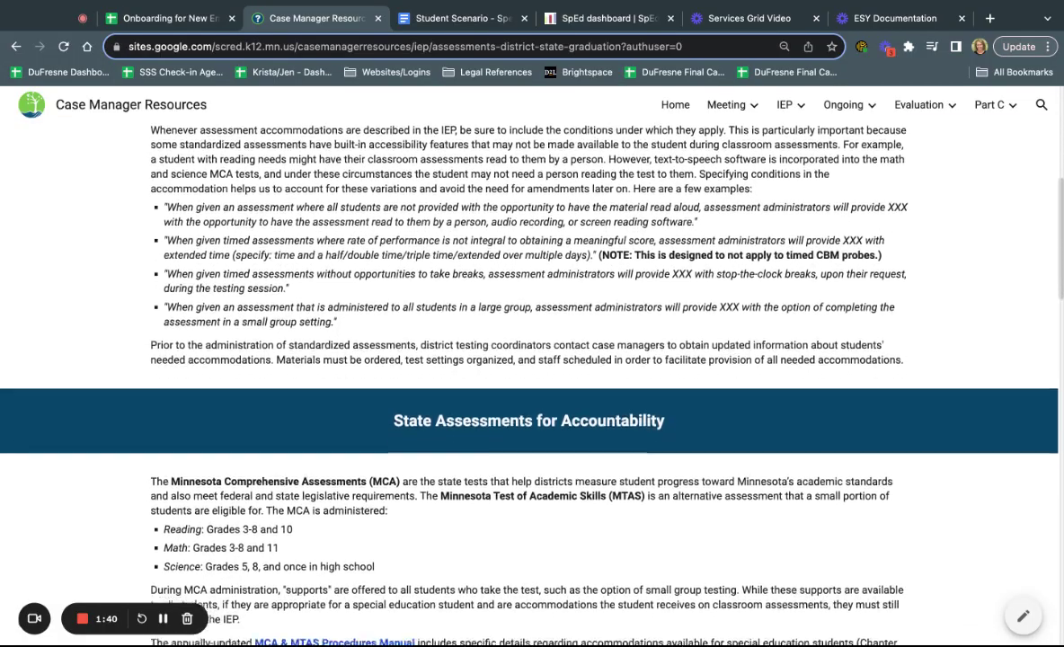
scroll(529, 355, down, 1)
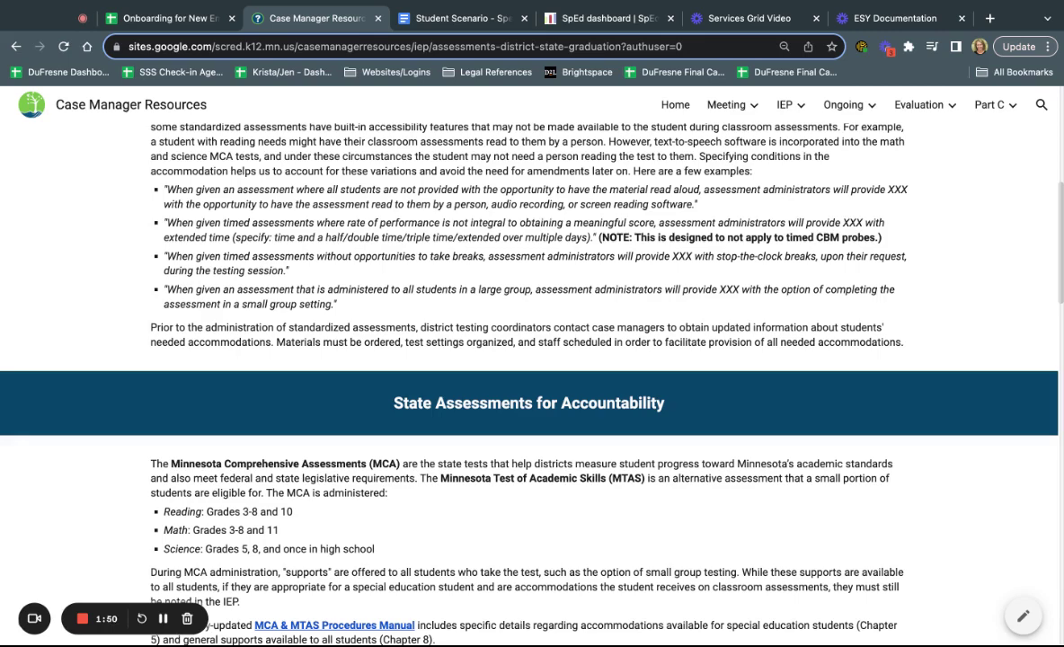
Continue to 'When is the MTAS appropriate?' and the MTAS requirements image
scroll(529, 359, down, 1)
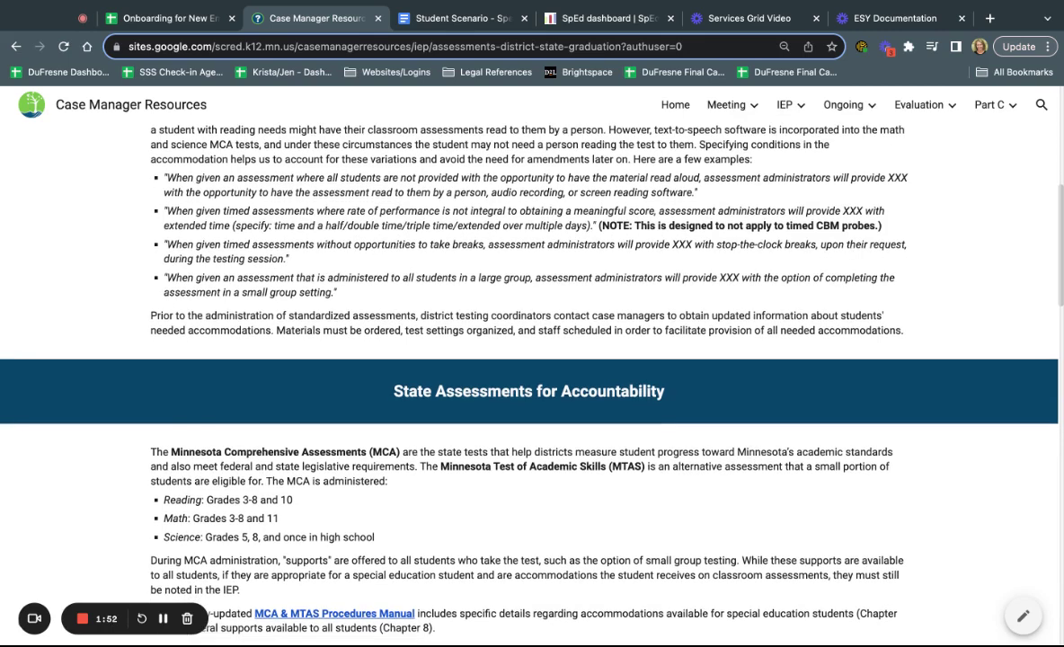
scroll(528, 360, down, 1)
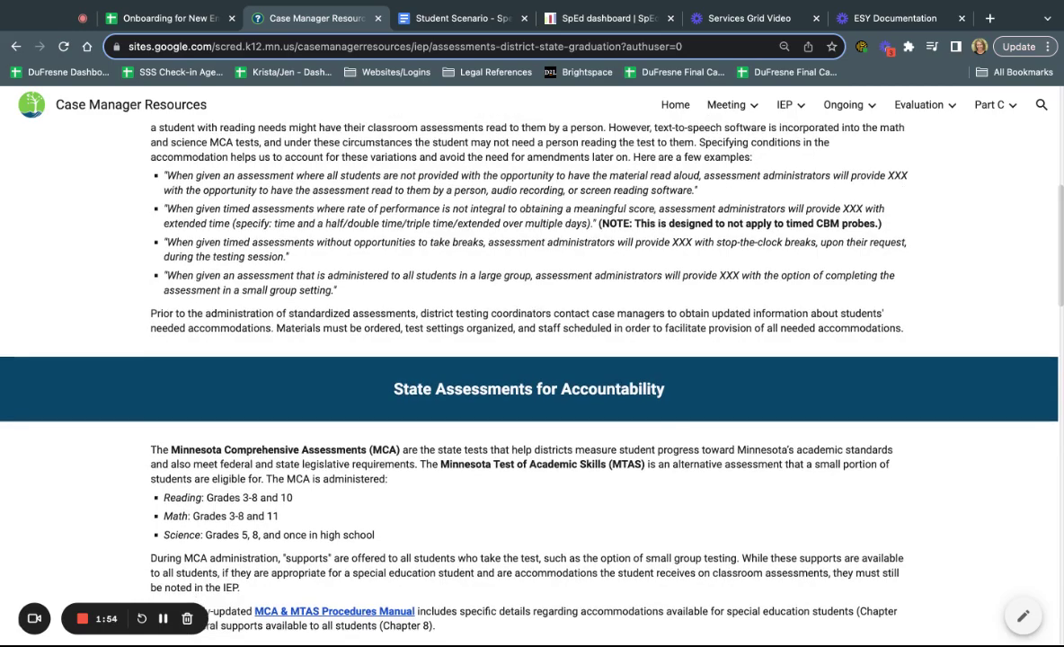
scroll(529, 360, down, 3)
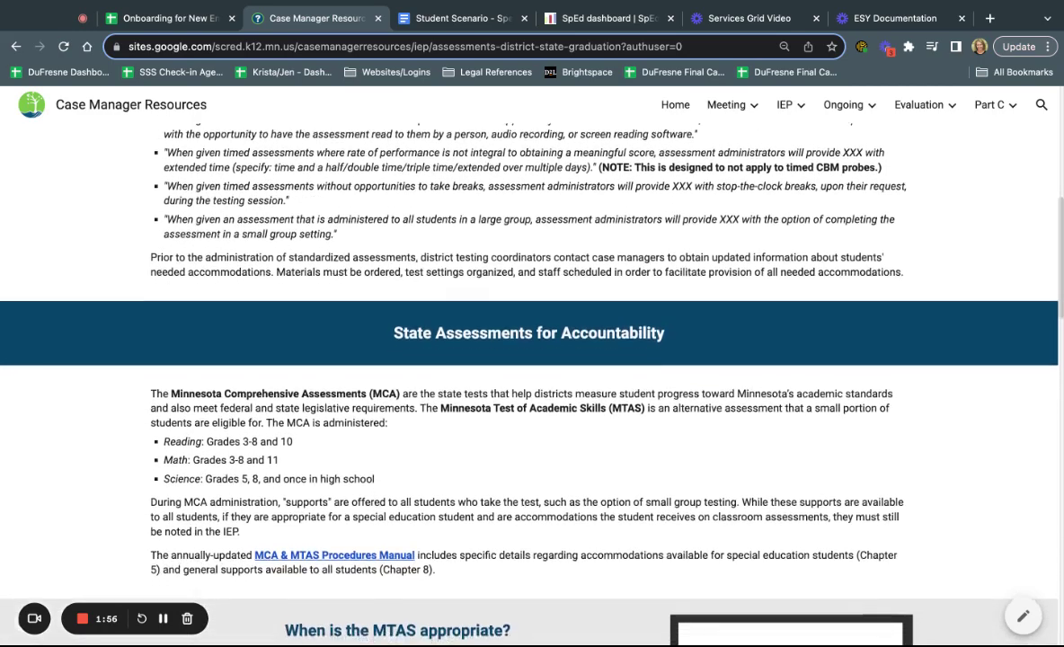
scroll(529, 359, down, 3)
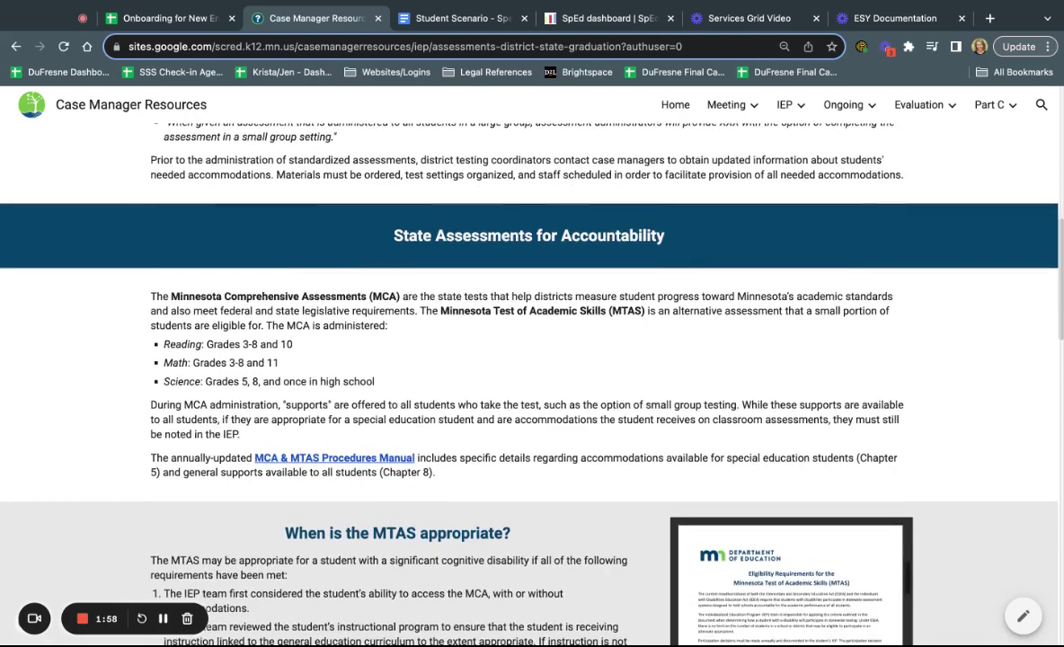
scroll(529, 360, down, 2)
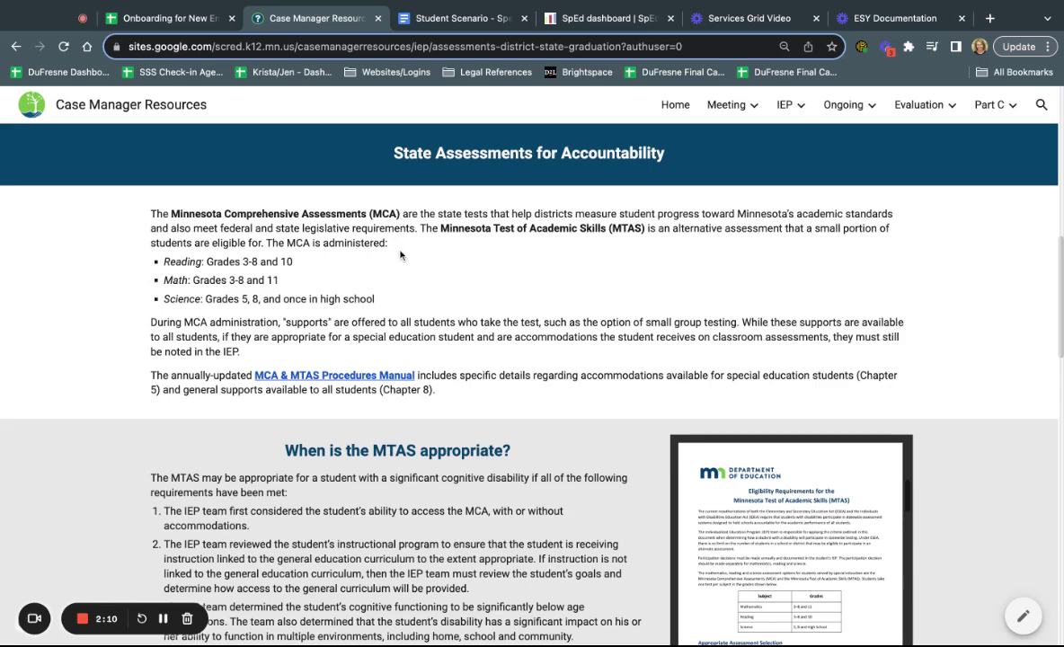
scroll(389, 296, down, 1)
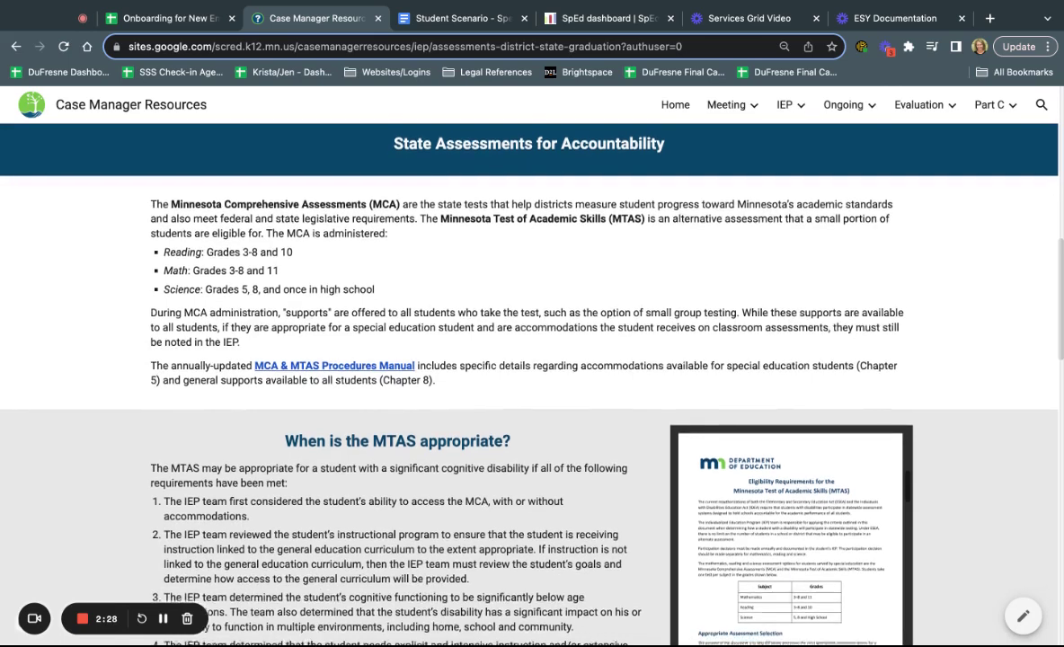
scroll(490, 357, down, 4)
scroll(642, 251, up, 1)
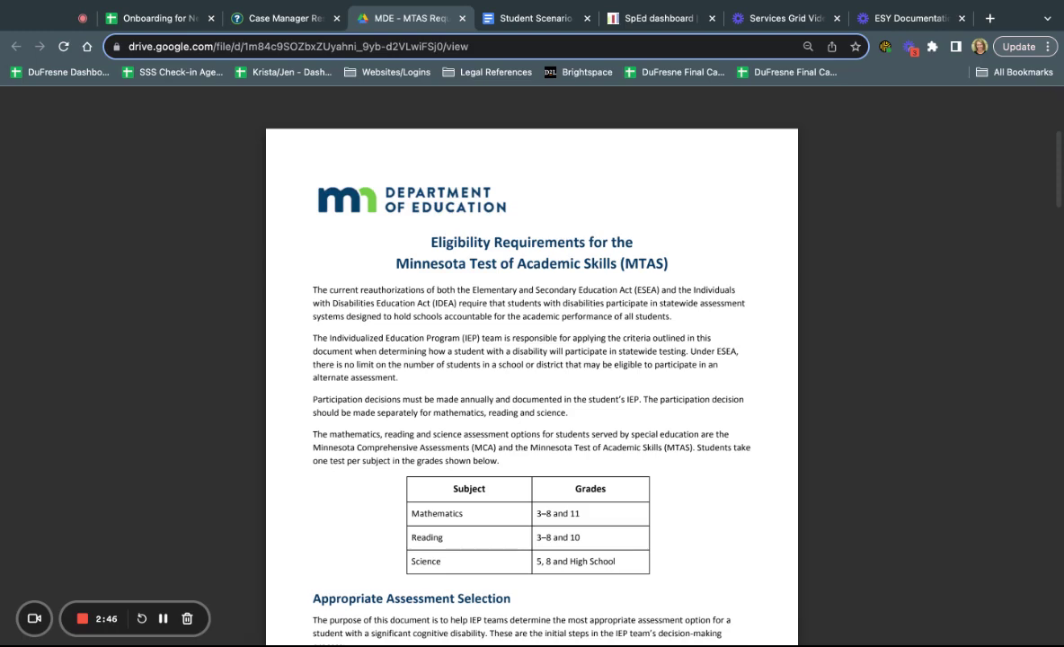
Scroll the MTAS requirements PDF to page 3's Decision-Making Process for the MTAS flowchart
scroll(531, 359, down, 2)
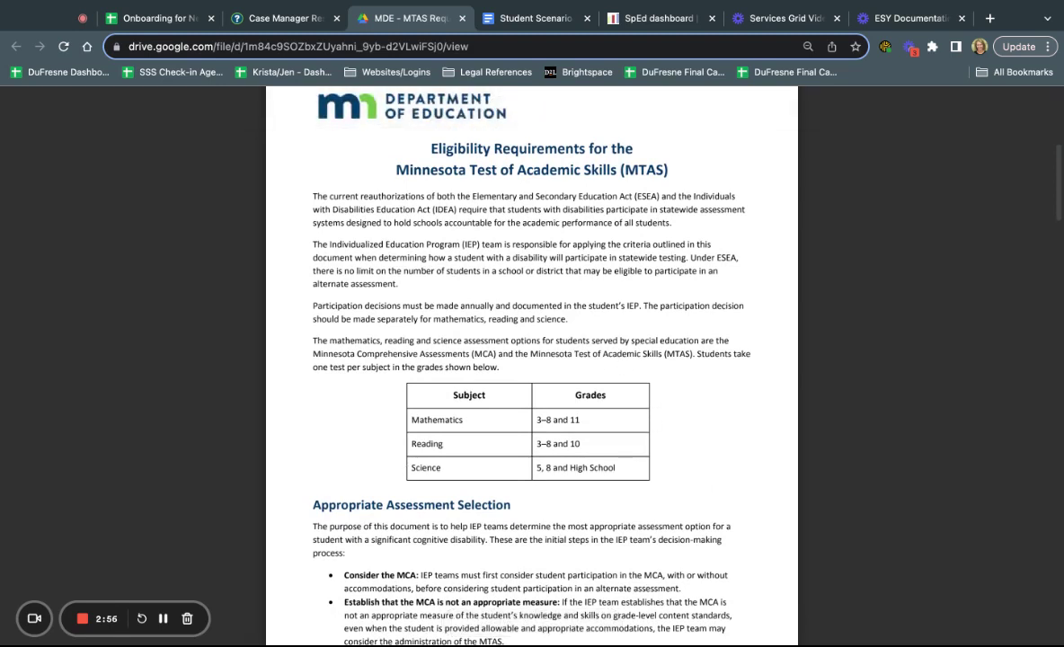
scroll(532, 359, down, 1)
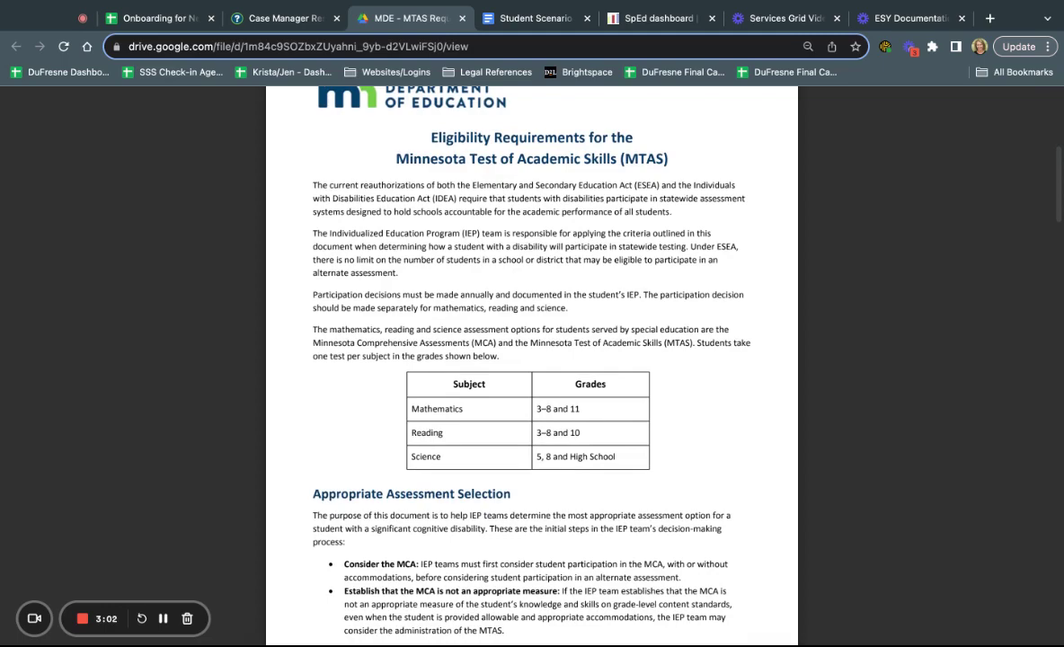
scroll(532, 360, down, 3)
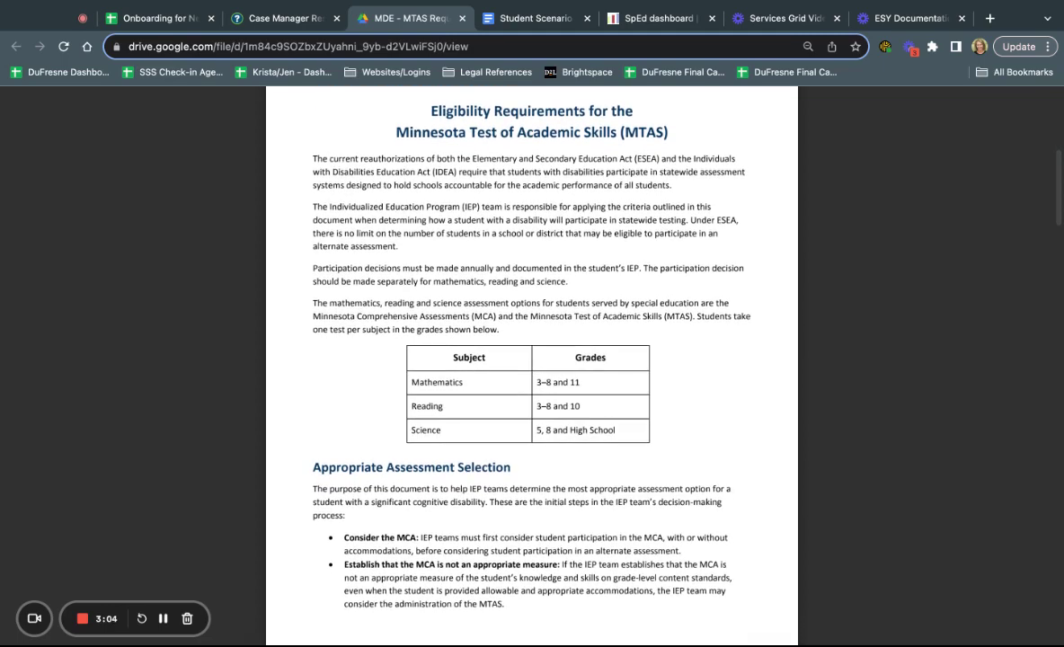
scroll(532, 359, down, 6)
scroll(532, 360, down, 7)
scroll(532, 359, down, 7)
scroll(532, 359, down, 8)
scroll(532, 360, down, 2)
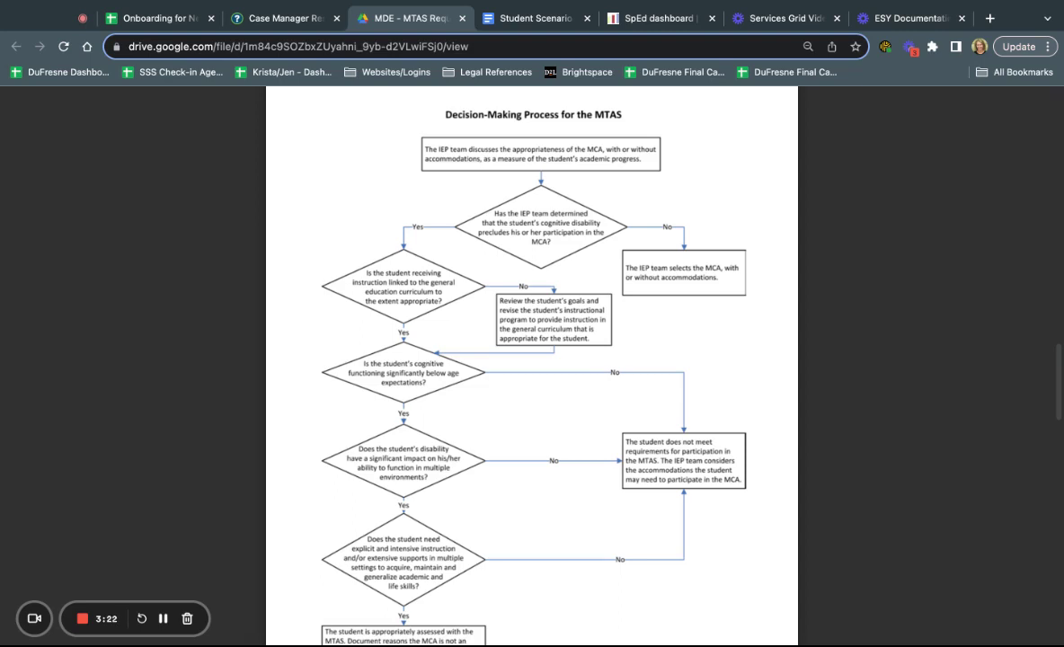
Zoom into the MTAS flowchart and return to its top cognitive-disability question box
scroll(470, 418, down, 1)
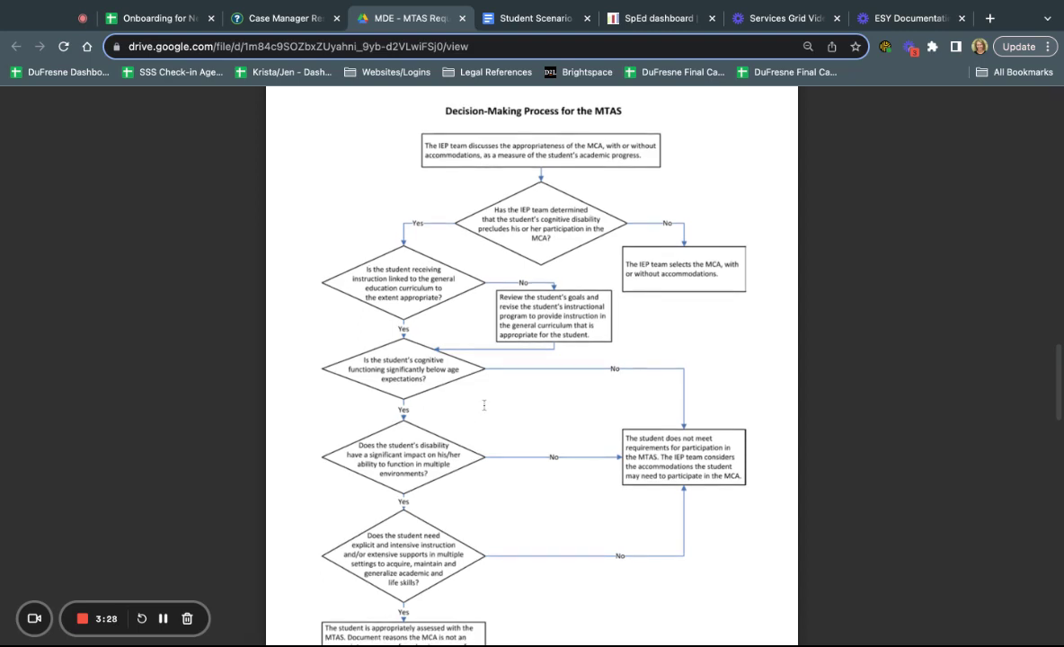
scroll(484, 405, up, 3)
scroll(547, 359, up, 1)
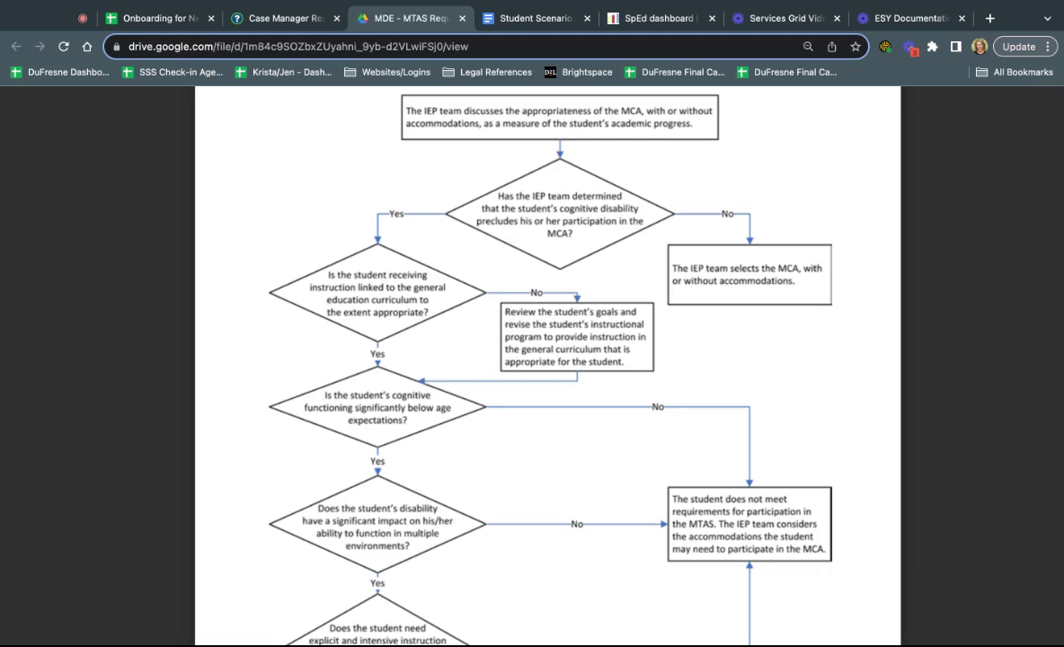
scroll(548, 359, down, 1)
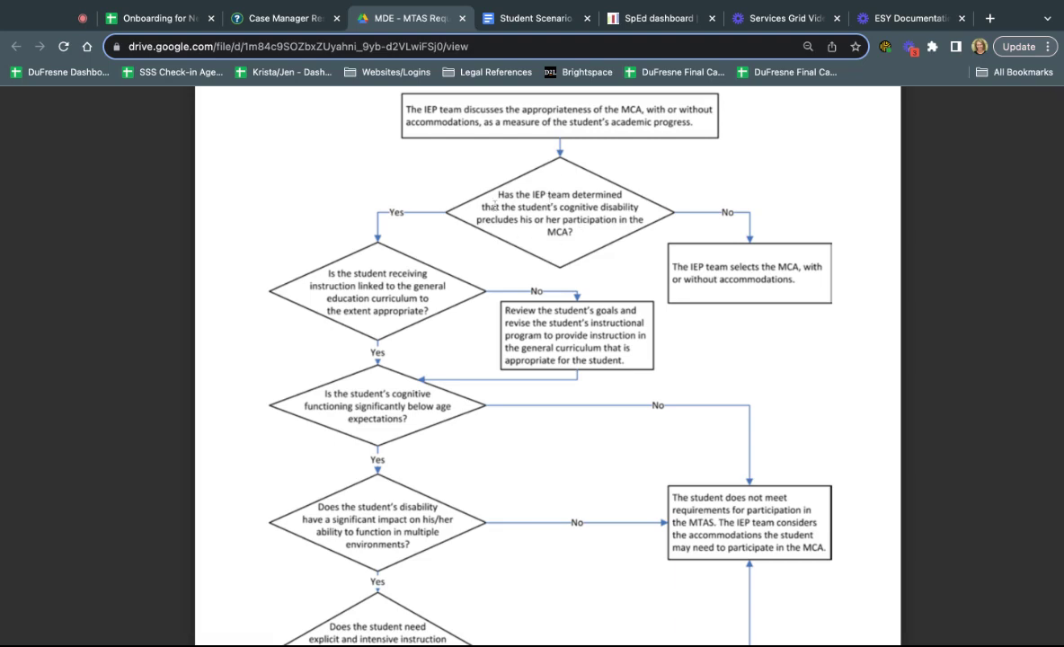
scroll(344, 296, down, 2)
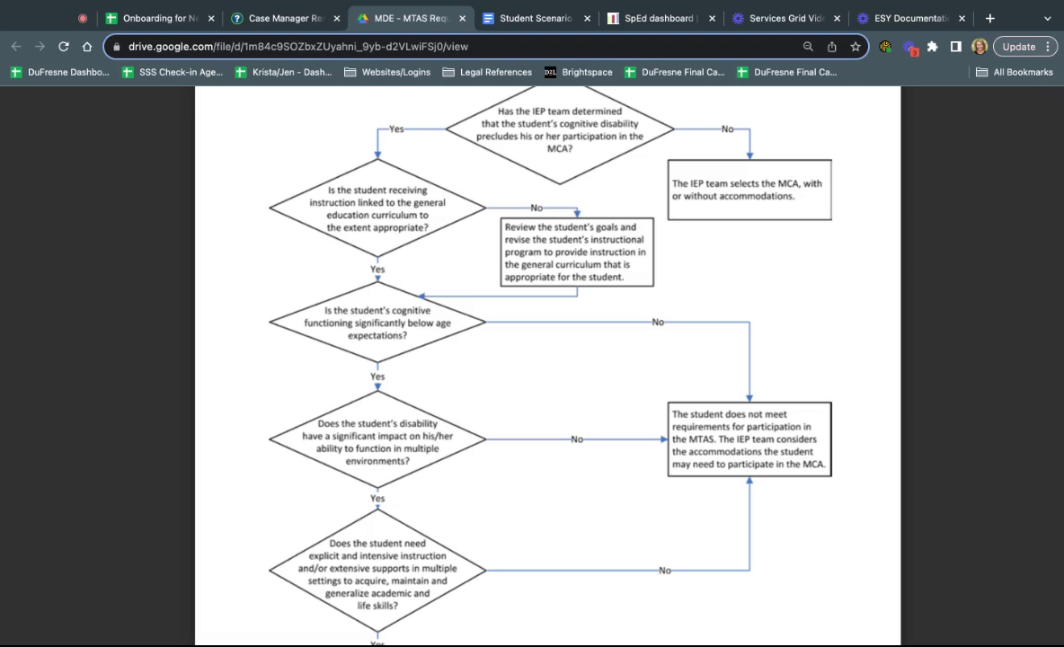
Read down the flowchart to the final 'appropriately assessed with the MTAS' box on page 3
scroll(548, 359, down, 1)
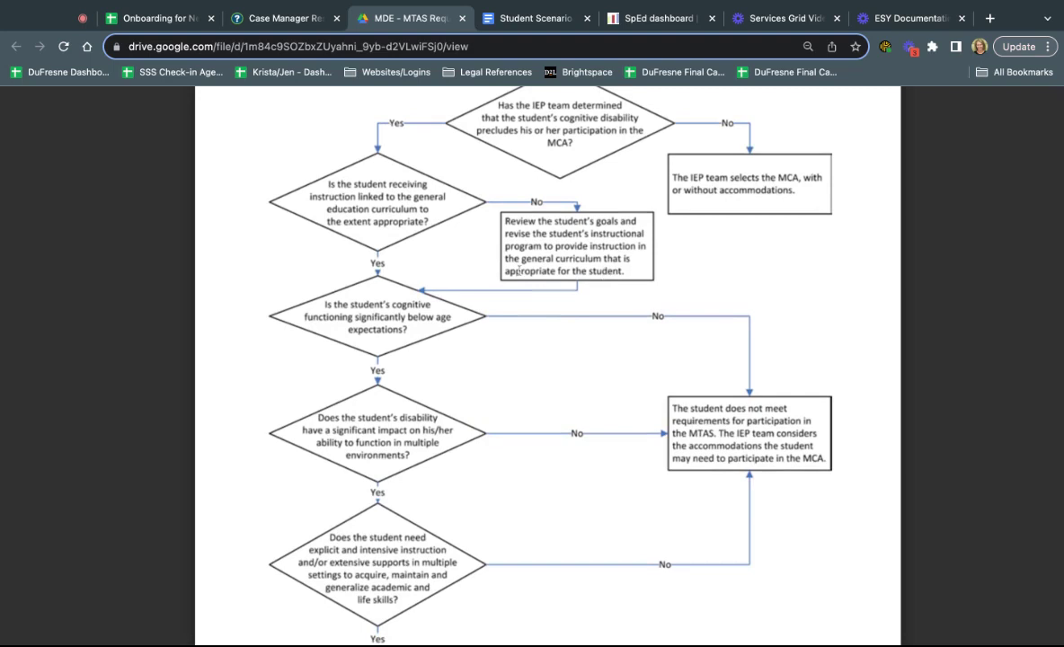
scroll(461, 247, down, 2)
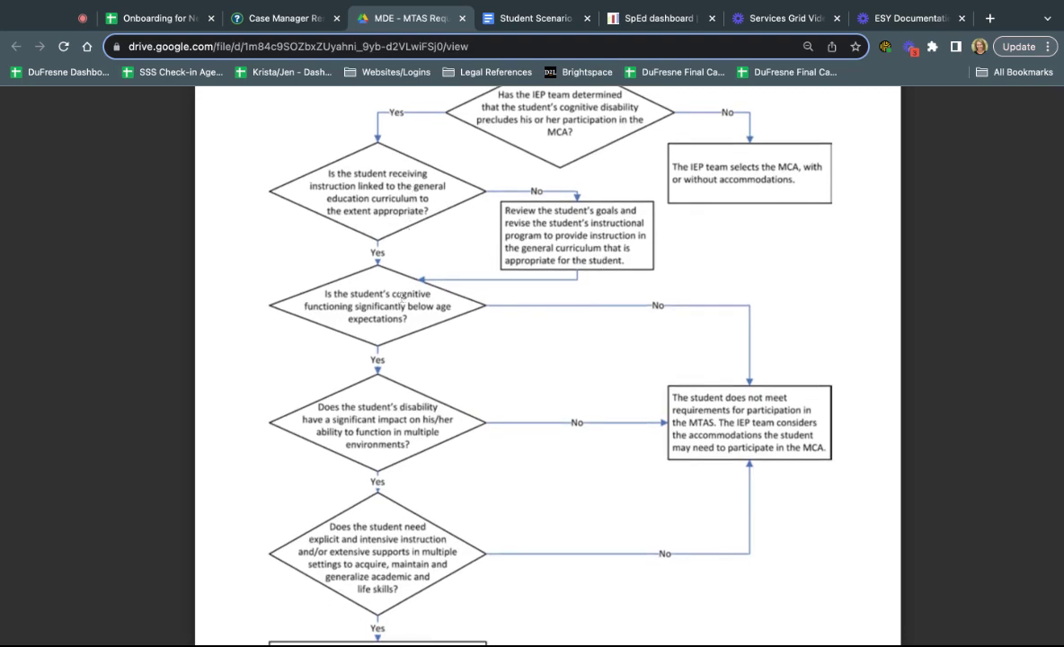
scroll(402, 296, down, 3)
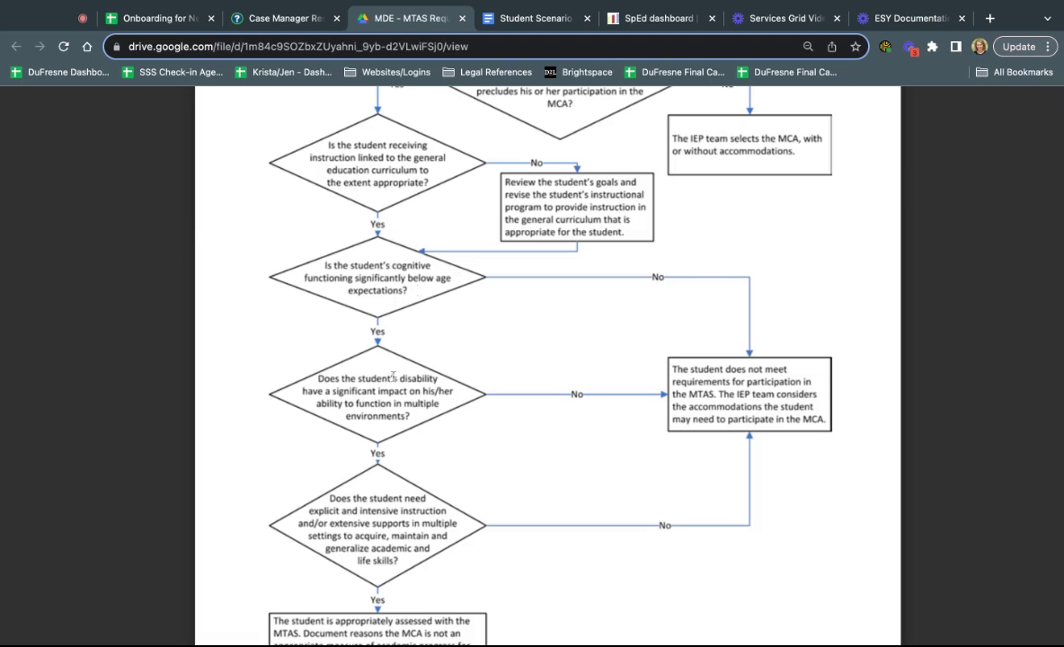
scroll(392, 378, down, 2)
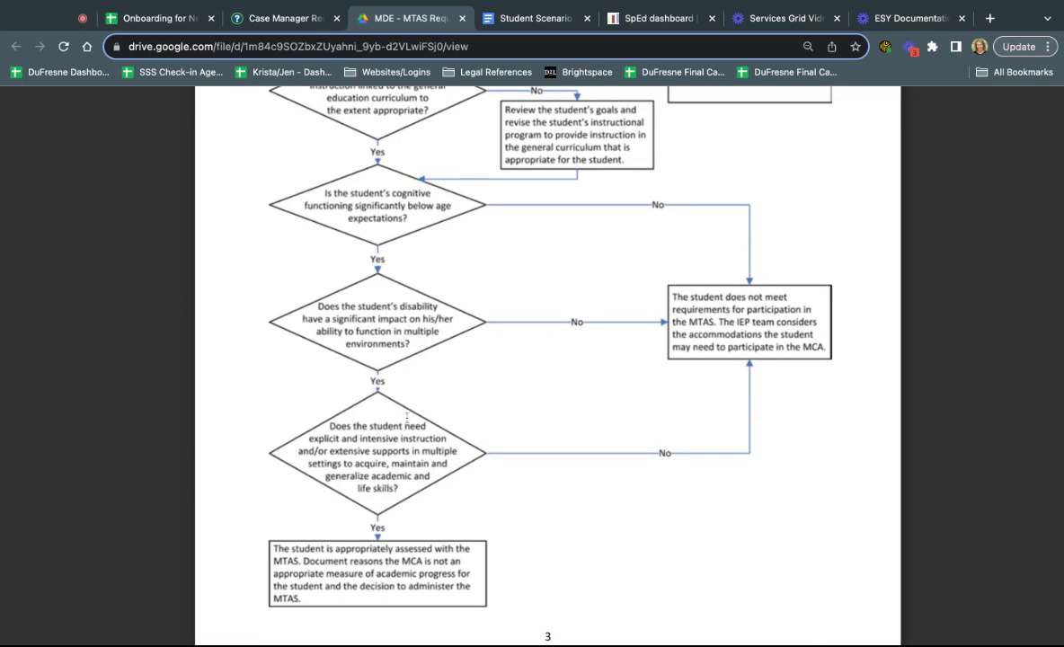
scroll(406, 419, down, 2)
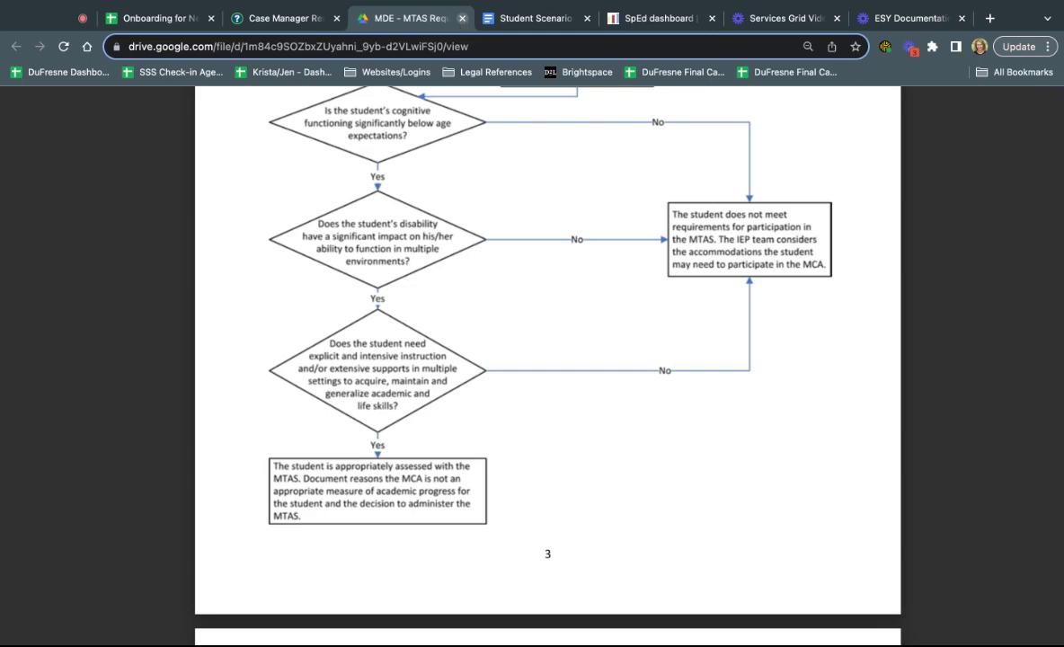
From the SpEd dashboard, open the student's IEP and its ASSESSMENTS (PAGE 1) form
click(629, 18)
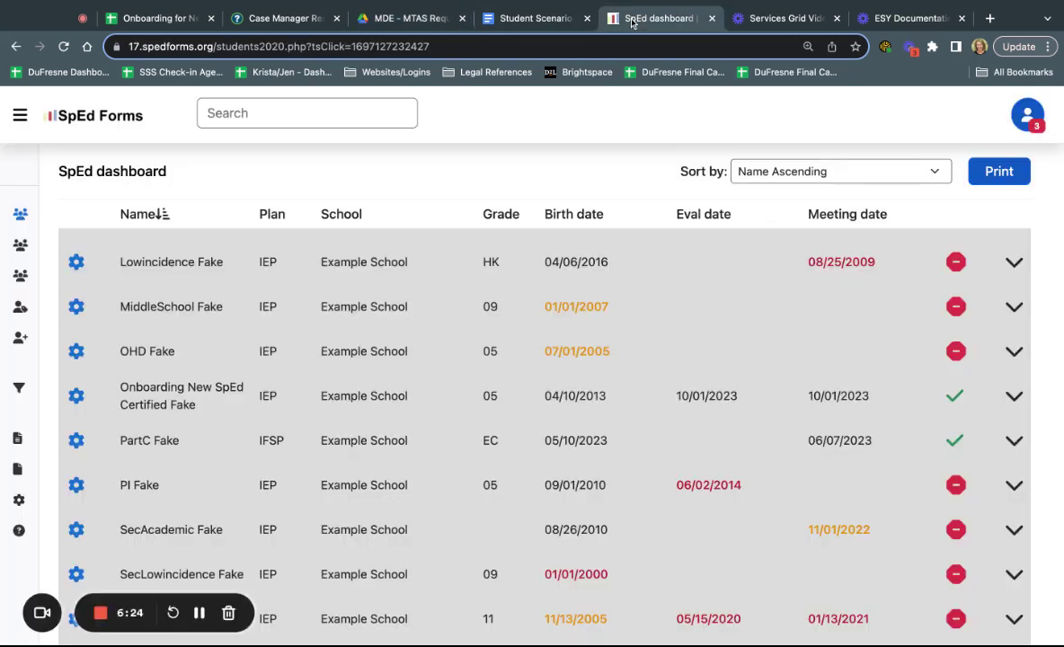
click(188, 406)
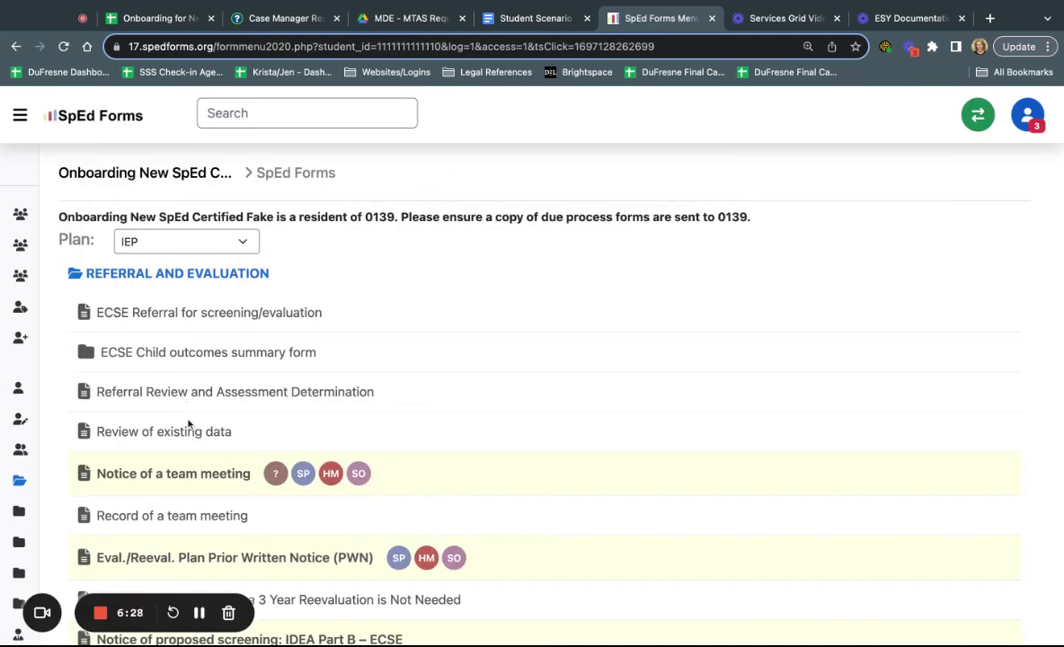
scroll(187, 418, down, 3)
scroll(187, 423, down, 8)
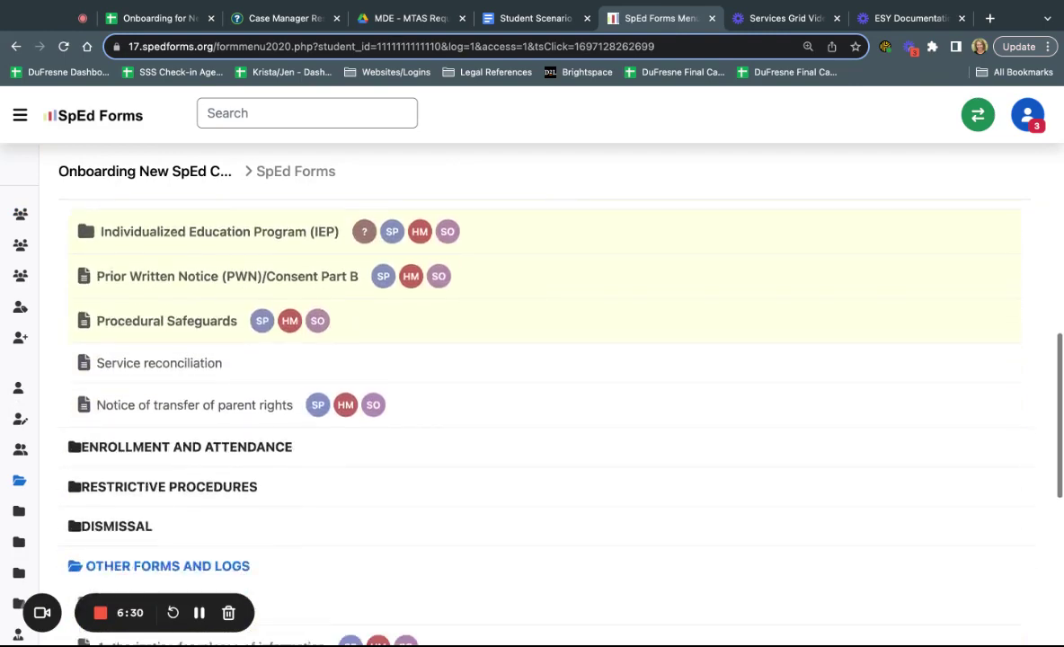
scroll(539, 396, up, 5)
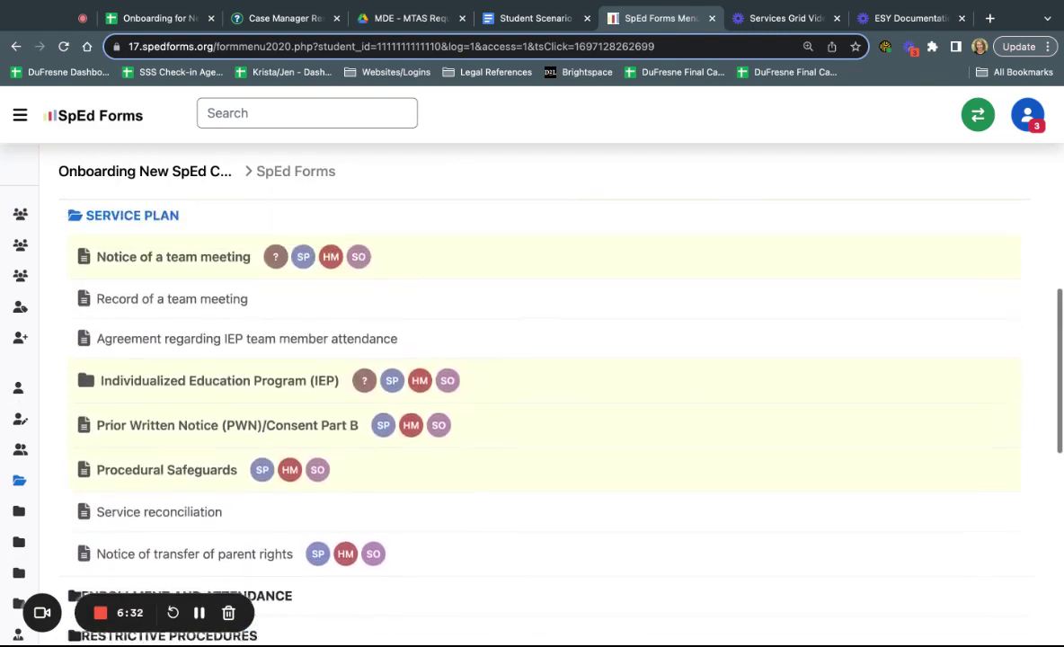
click(182, 400)
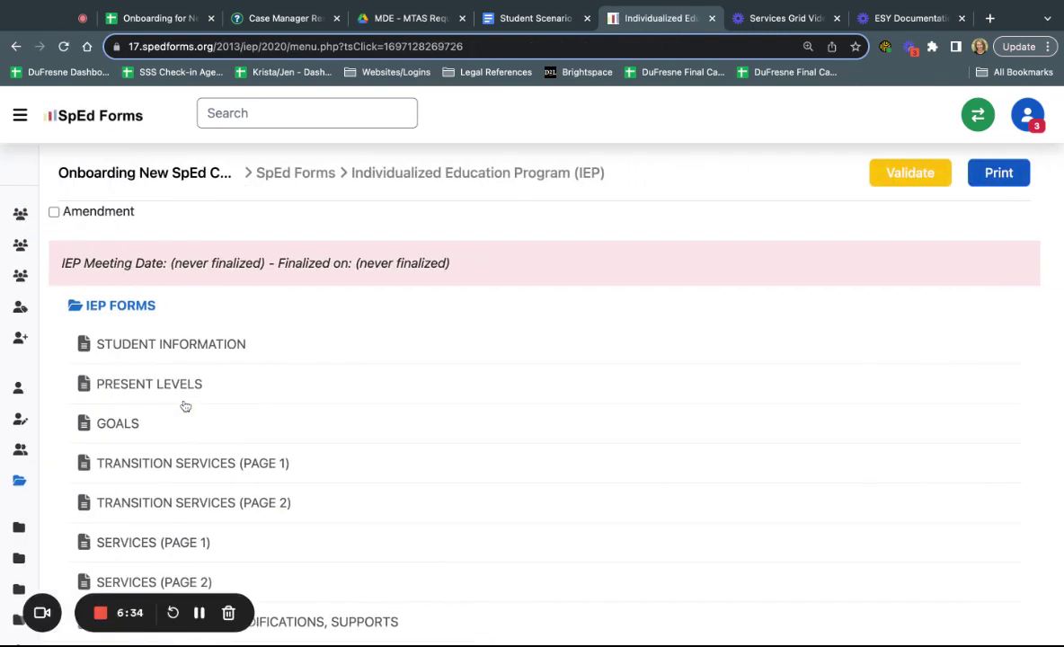
scroll(188, 458, down, 2)
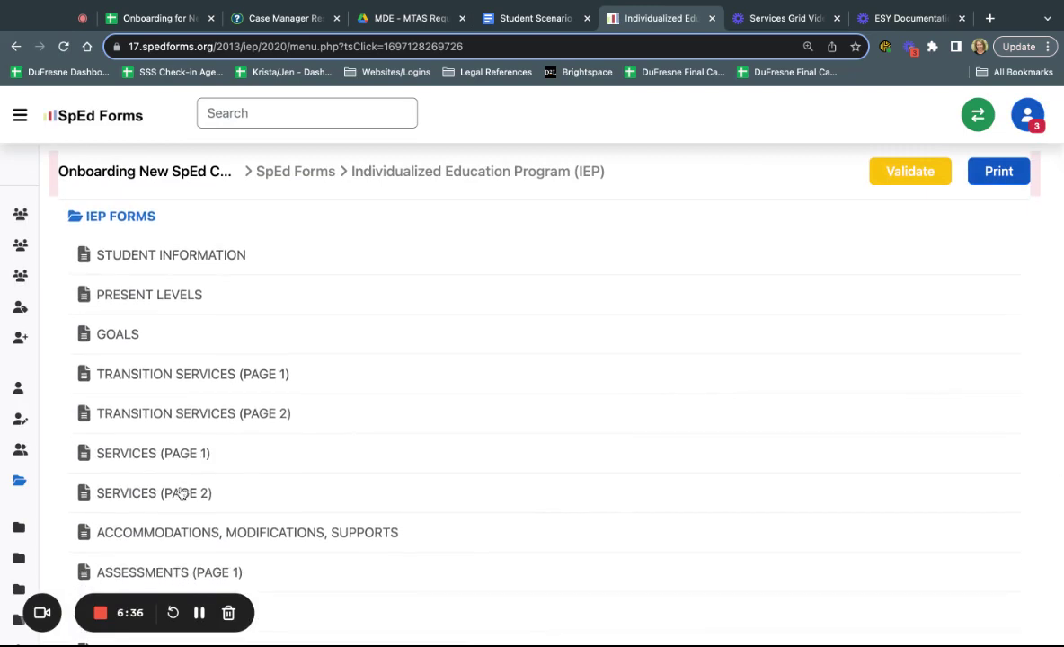
scroll(183, 494, down, 2)
scroll(181, 494, down, 1)
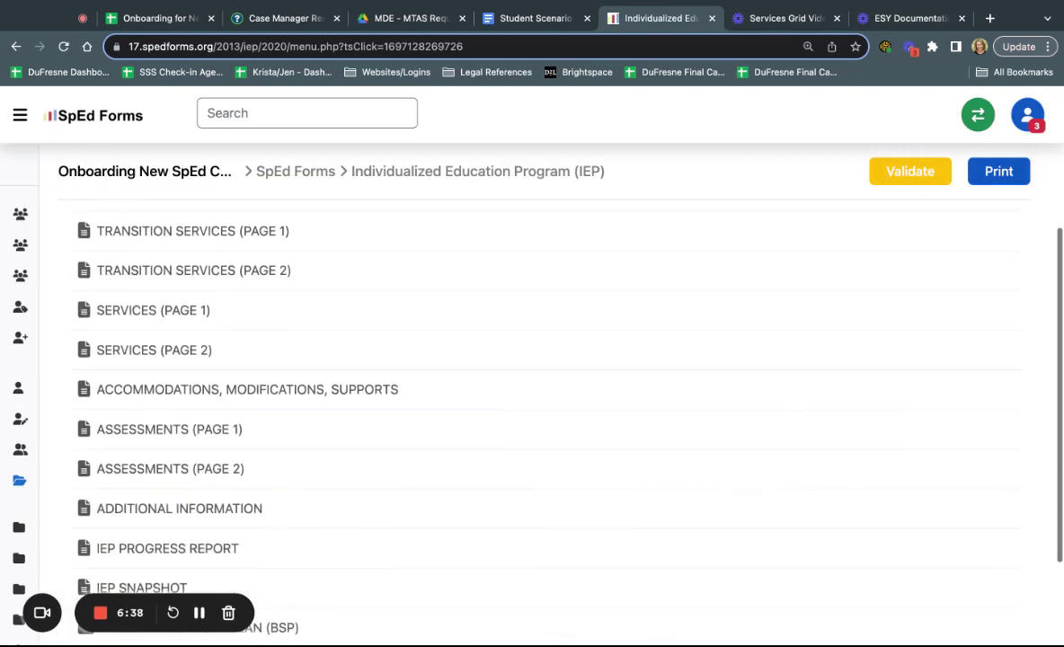
click(166, 428)
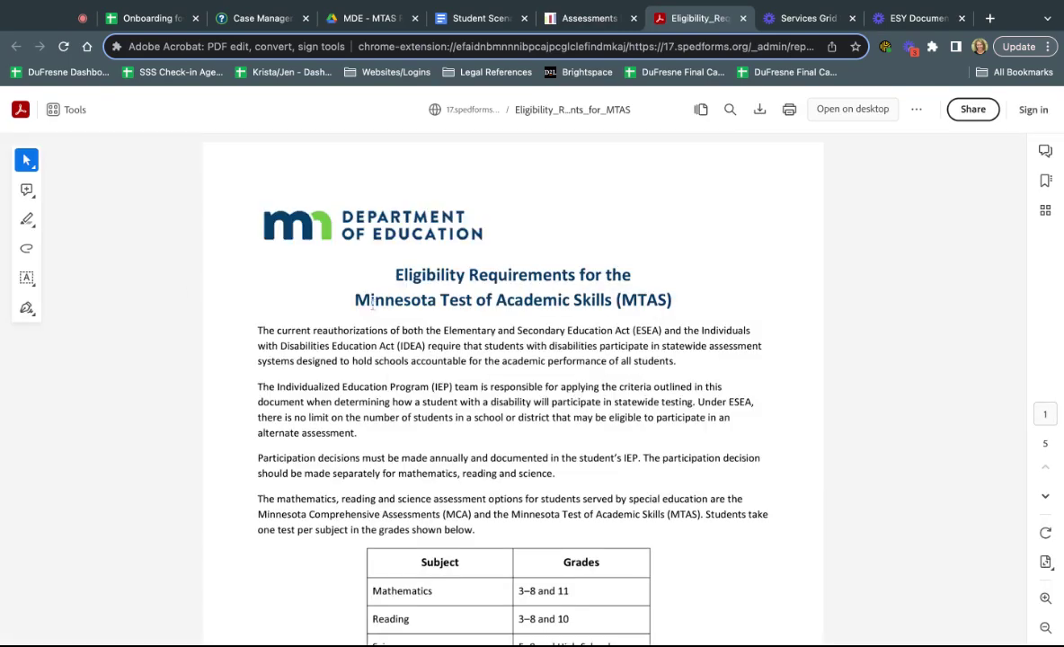
Leave the Acrobat MTAS eligibility PDF and return to the IEP Assessments form
click(589, 18)
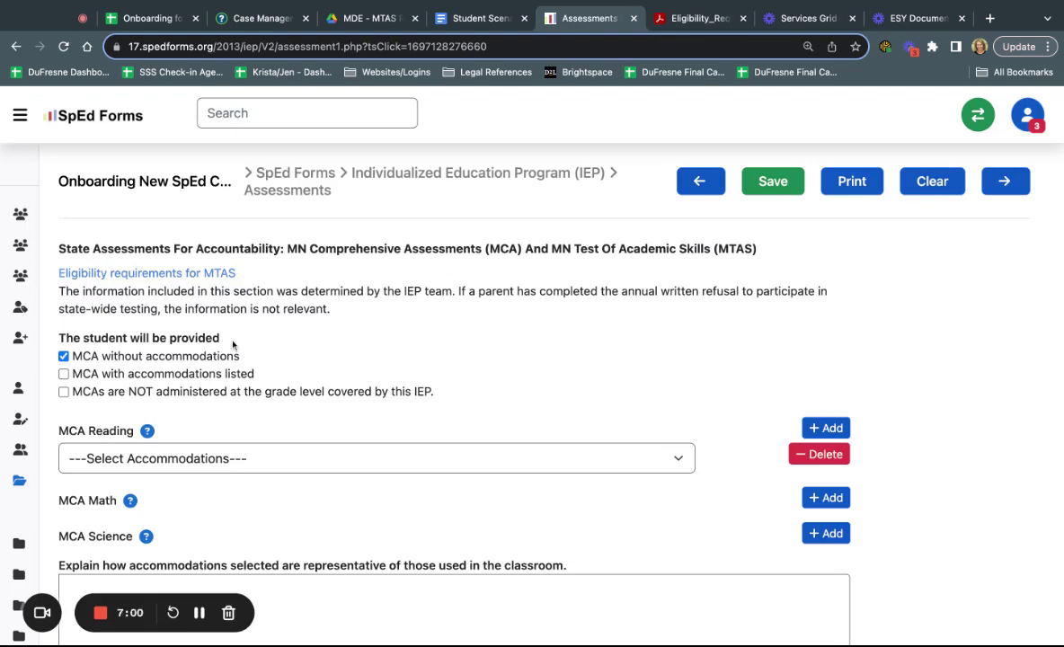
scroll(232, 345, down, 1)
scroll(233, 345, down, 1)
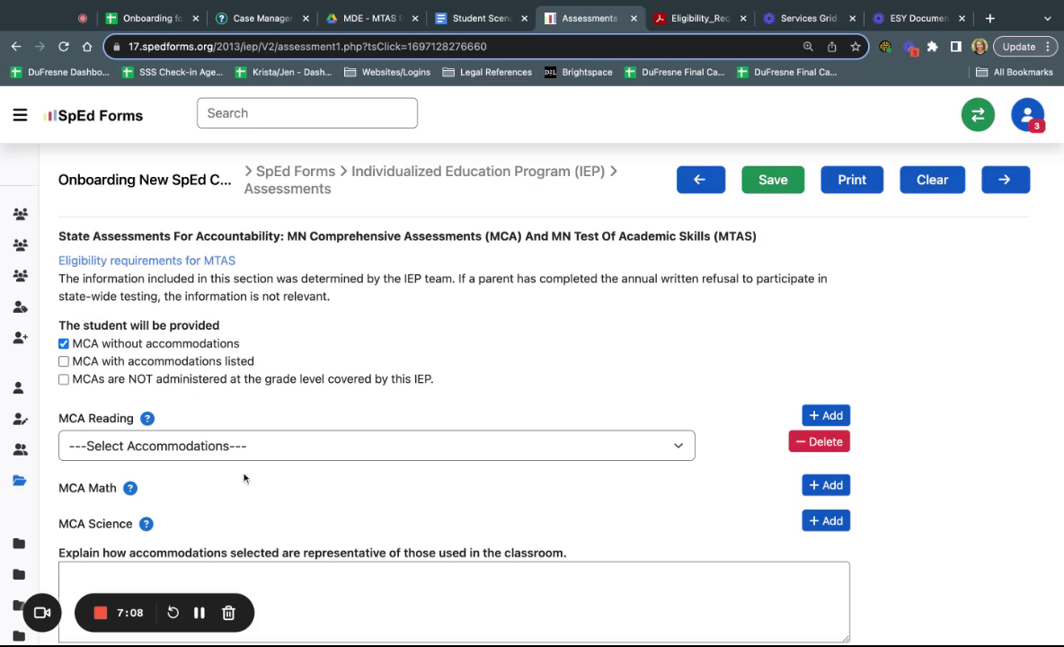
scroll(253, 419, down, 1)
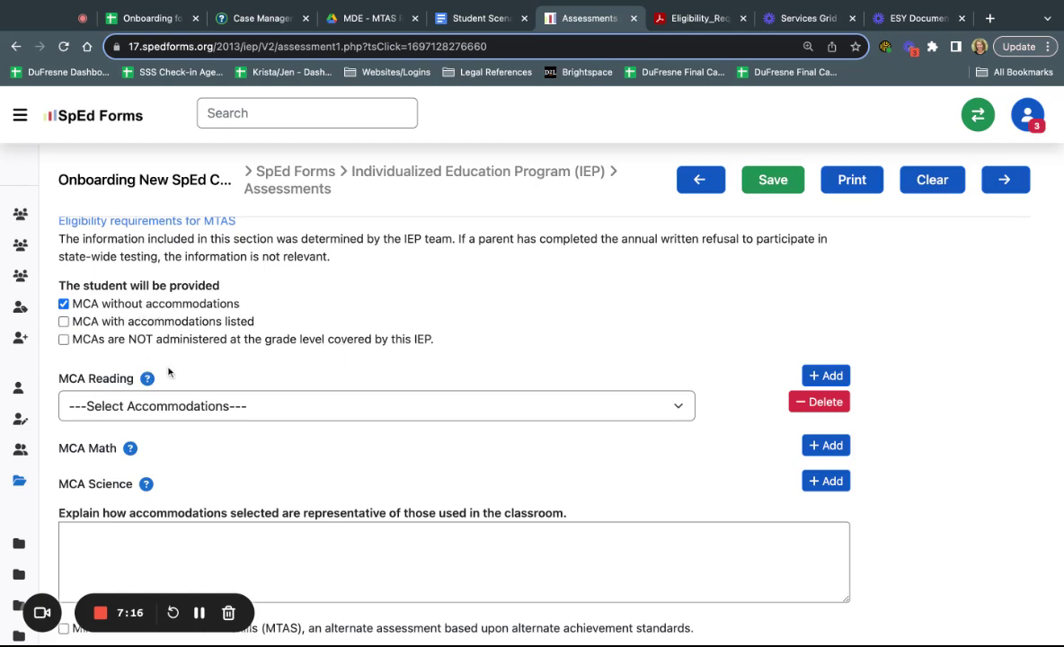
scroll(171, 371, down, 1)
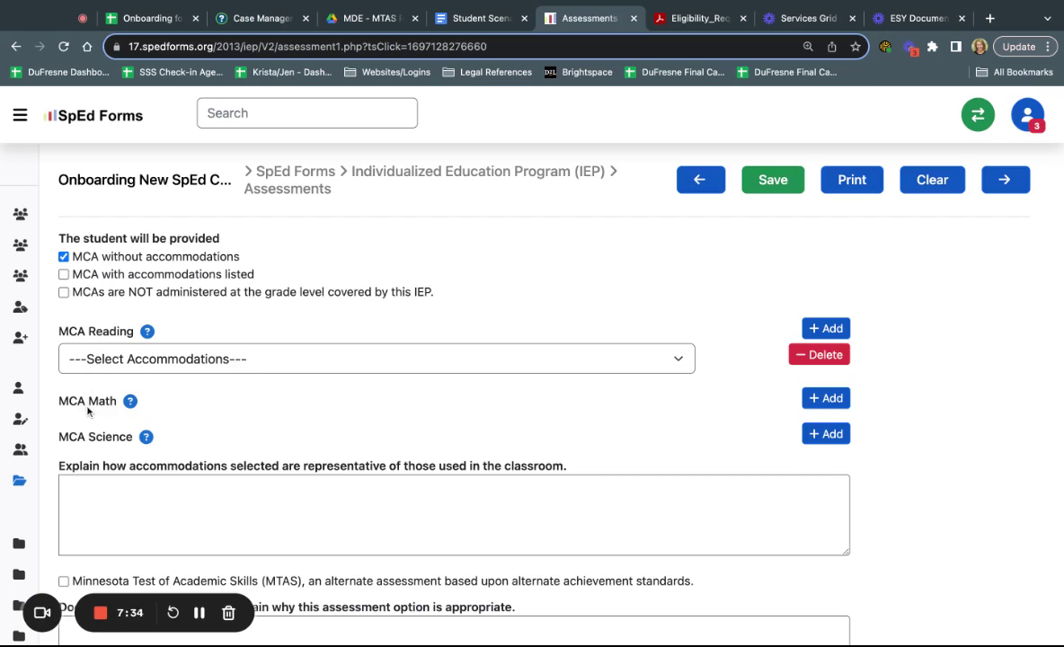
click(818, 402)
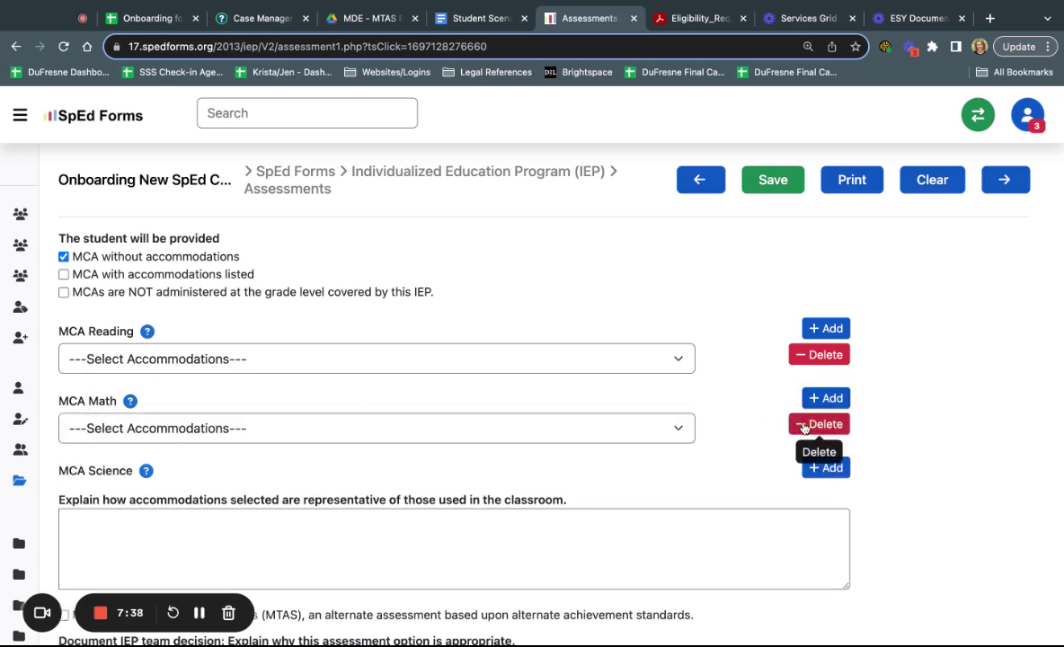
click(803, 426)
click(687, 263)
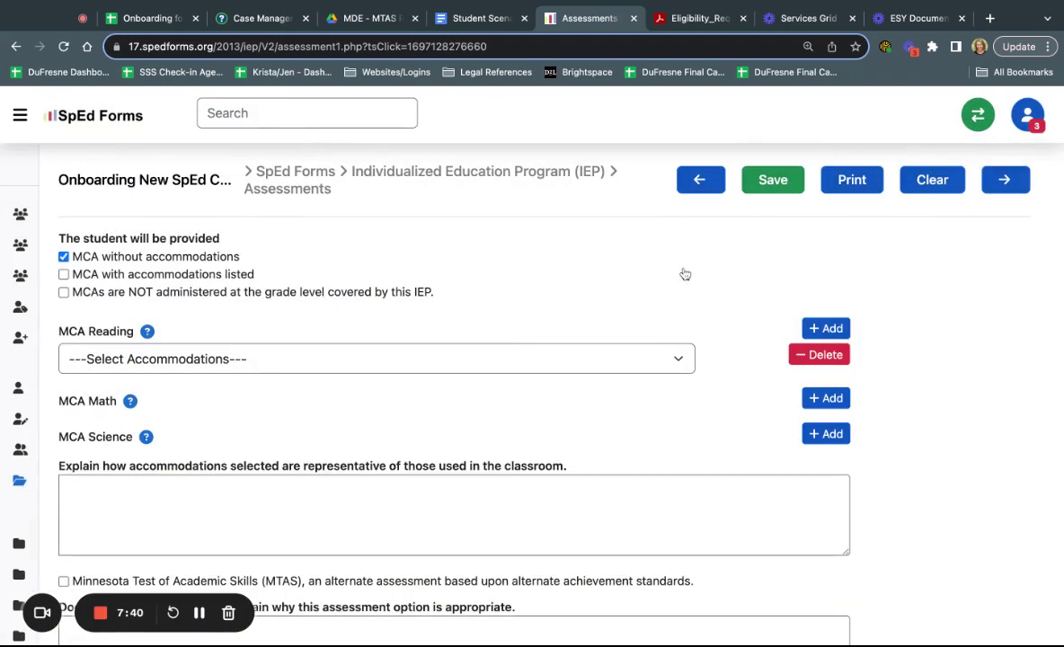
scroll(562, 401, down, 2)
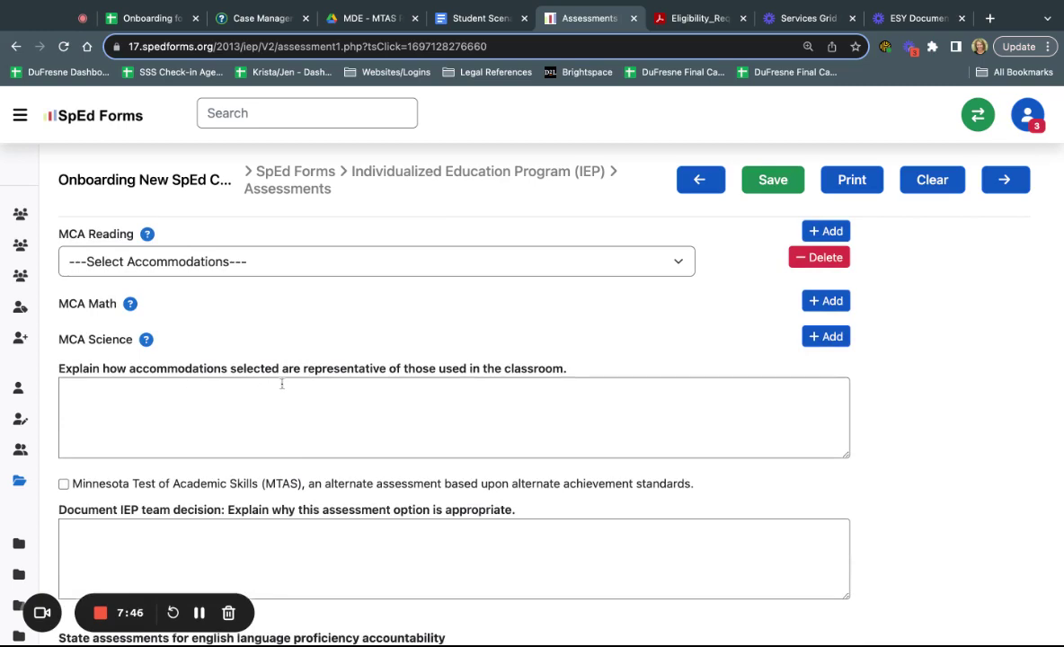
scroll(385, 385, down, 1)
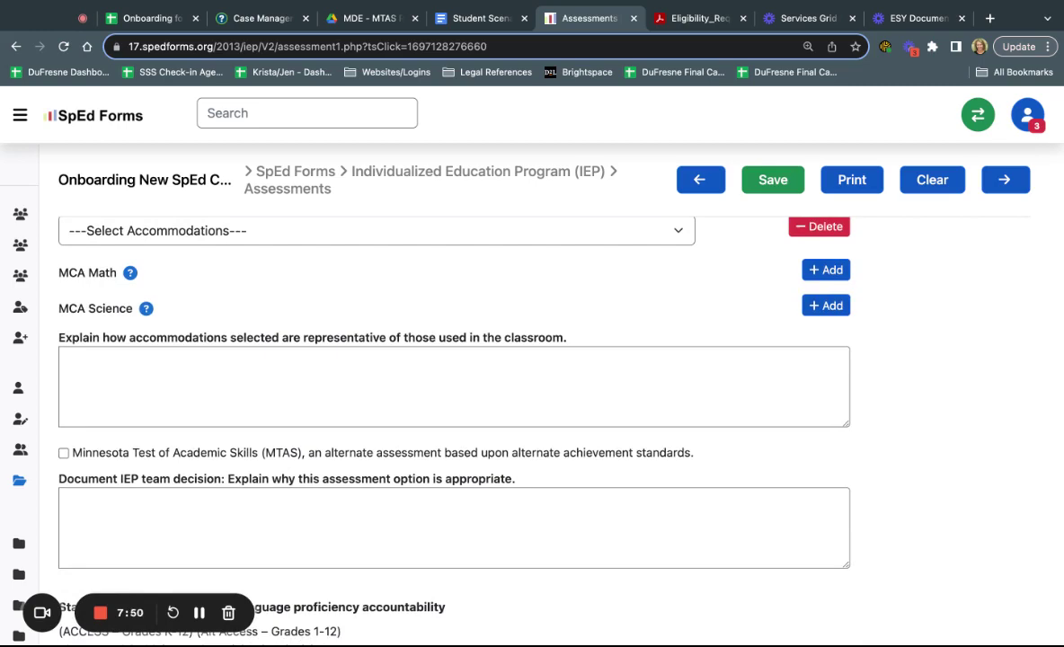
scroll(520, 384, down, 1)
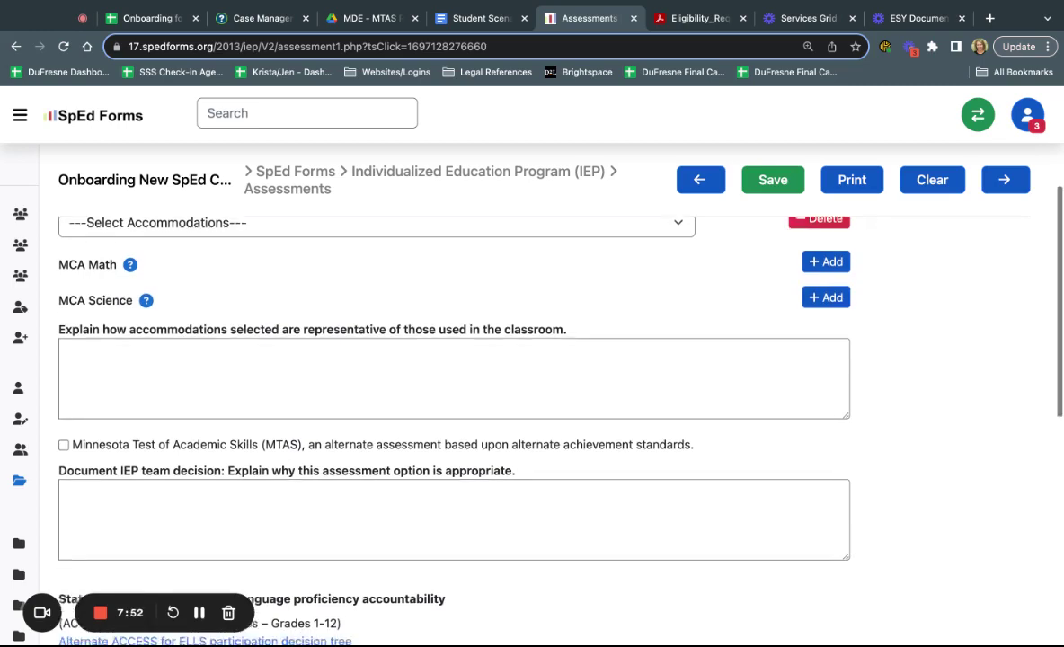
scroll(520, 386, up, 1)
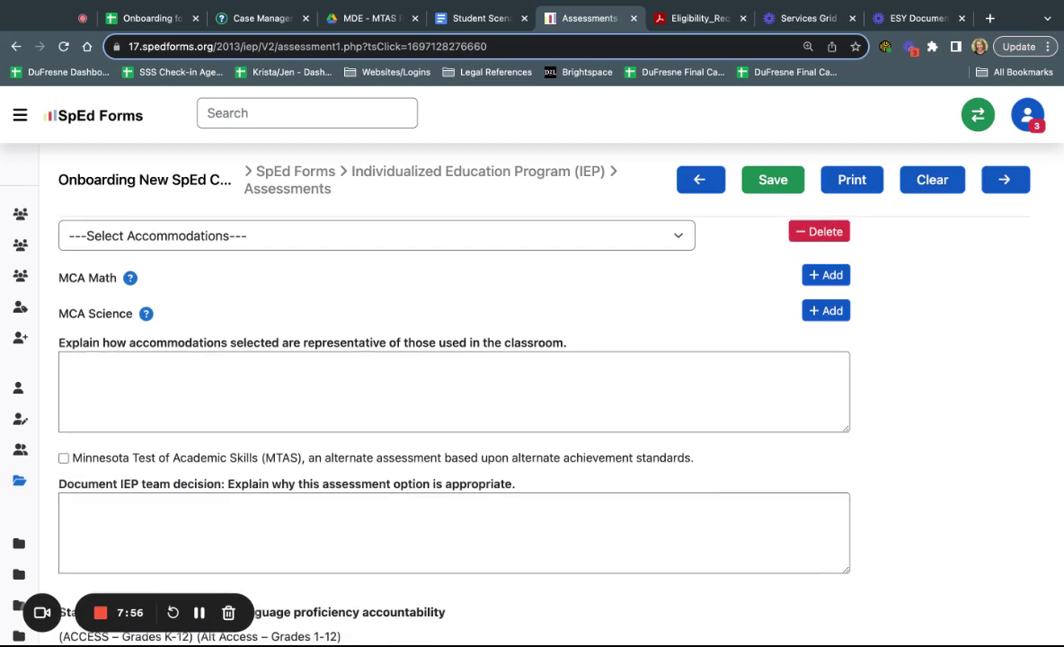
scroll(519, 387, up, 2)
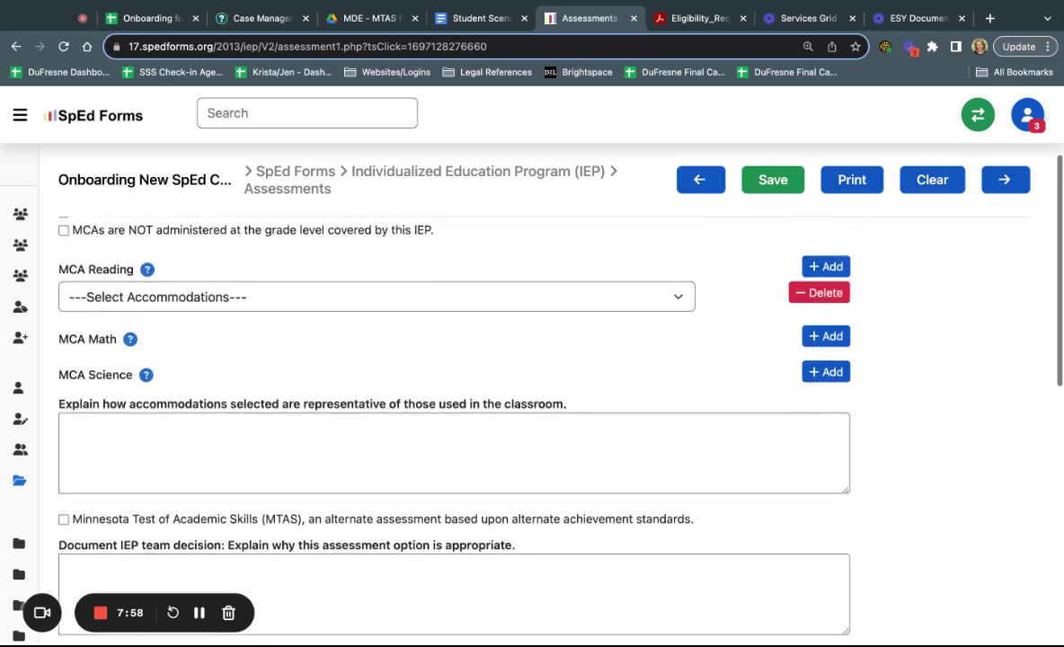
scroll(612, 381, up, 1)
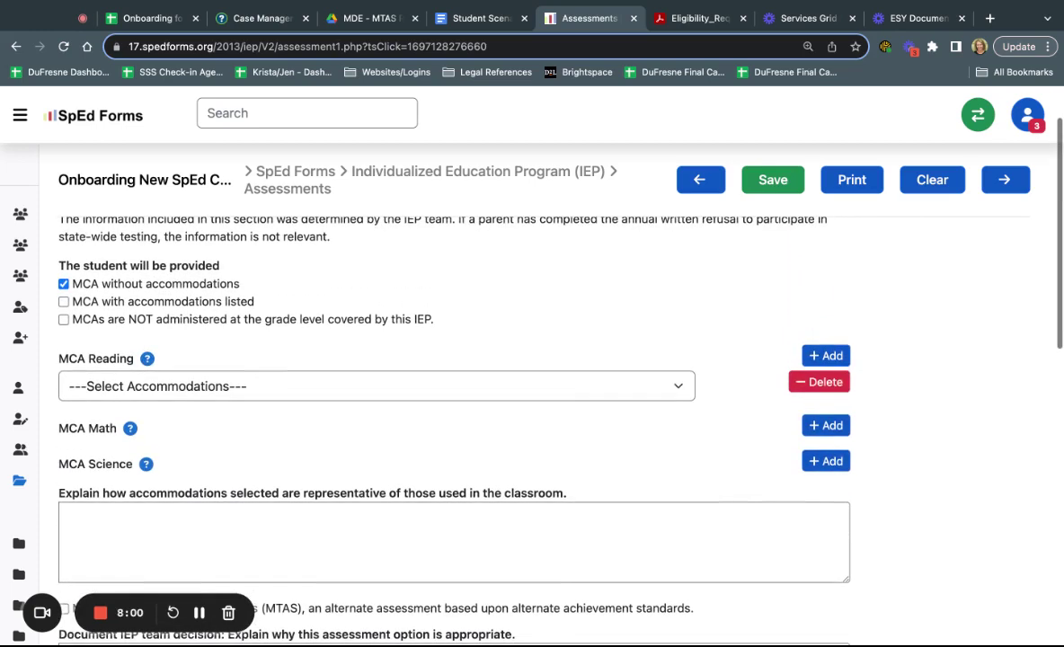
Open the MCA Reading accommodation choices, leaving that row unselected
click(679, 388)
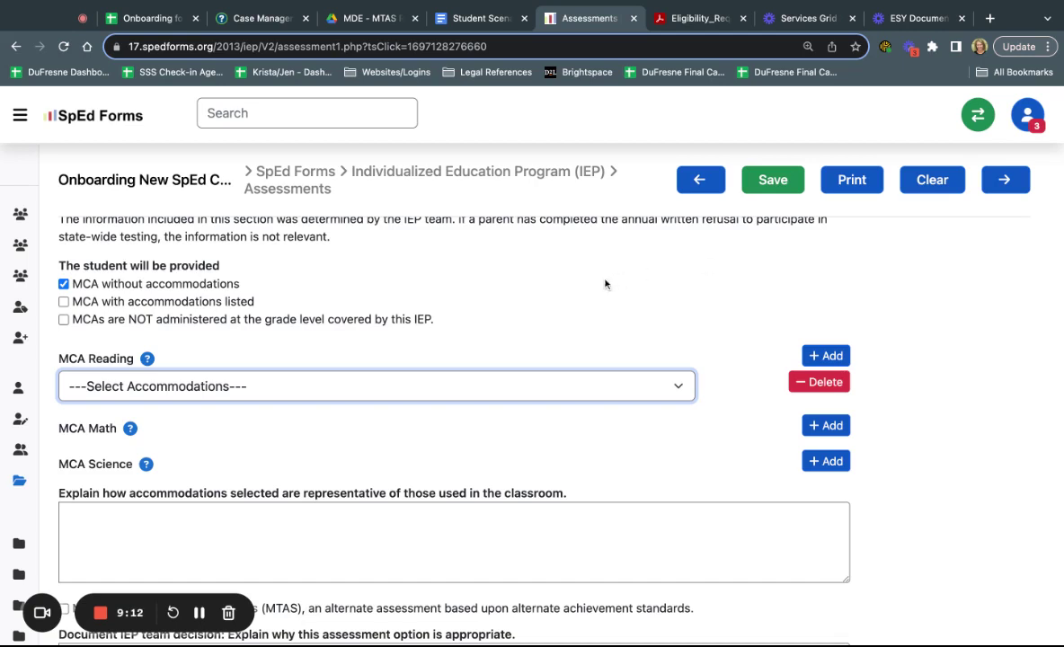
Scroll the Assessments form to review the single unselected MCA Reading accommodation row
scroll(605, 284, up, 1)
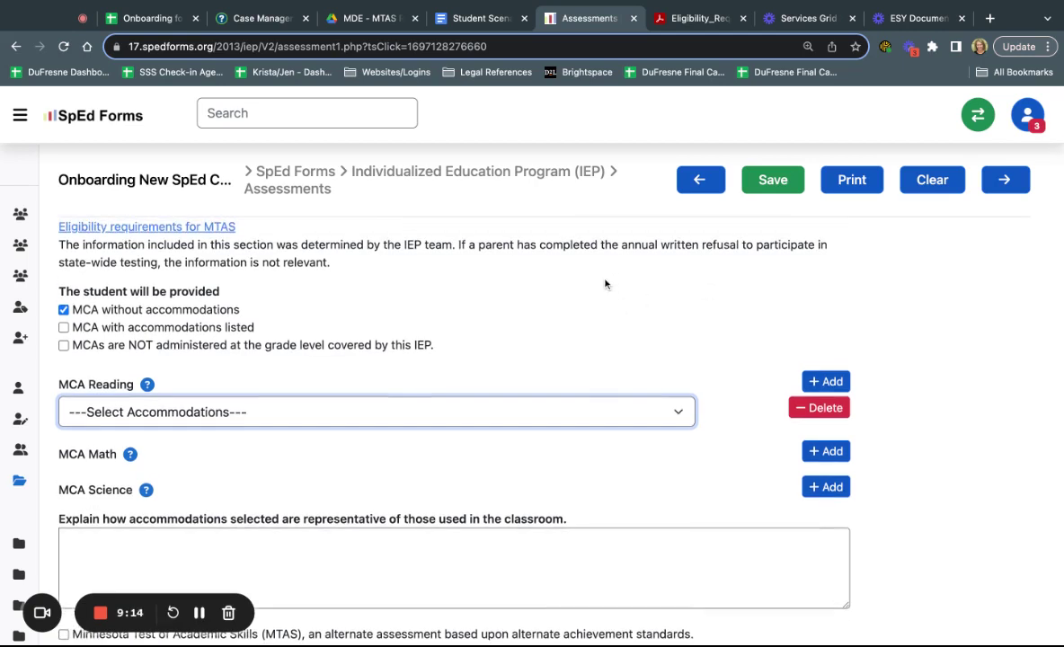
scroll(605, 284, down, 1)
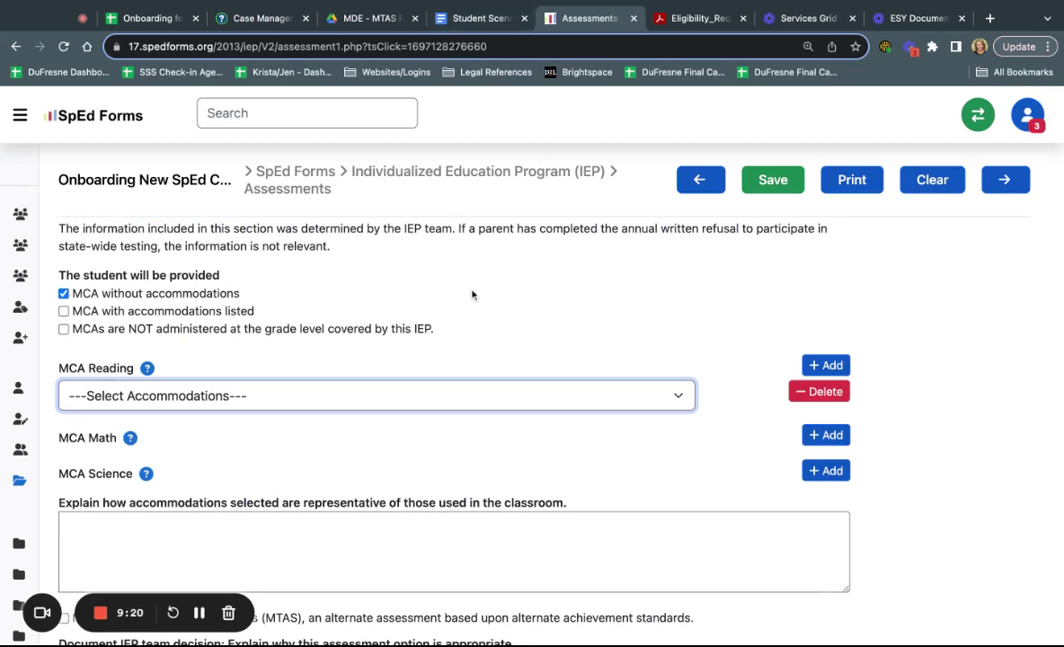
scroll(473, 334, down, 1)
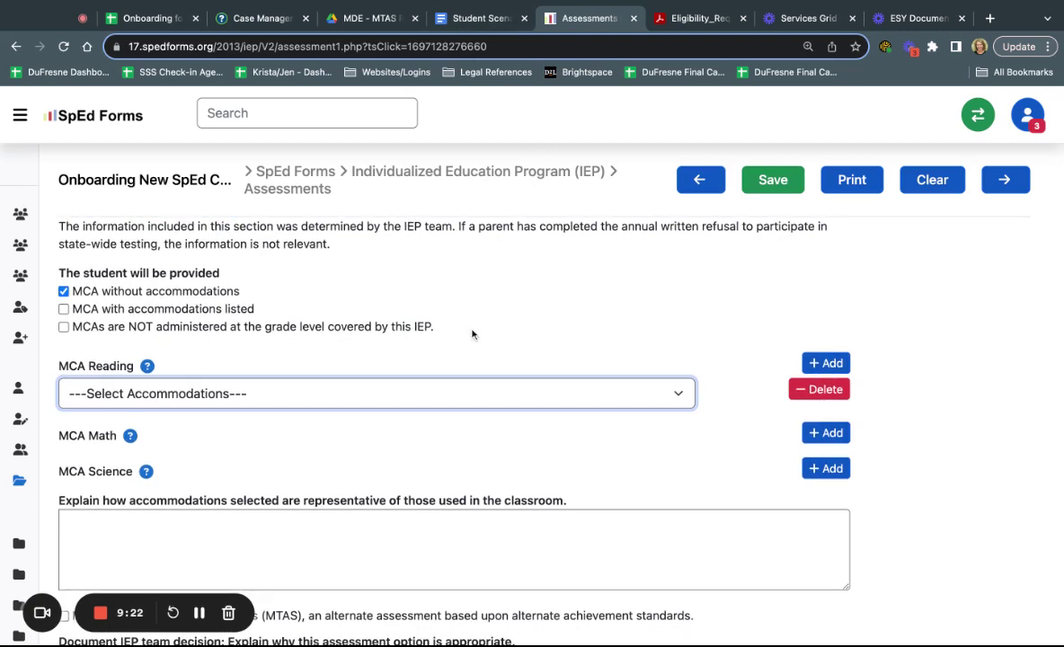
Switch to the Student Scenarios document and read the 3rd-grade scenario 6
click(424, 18)
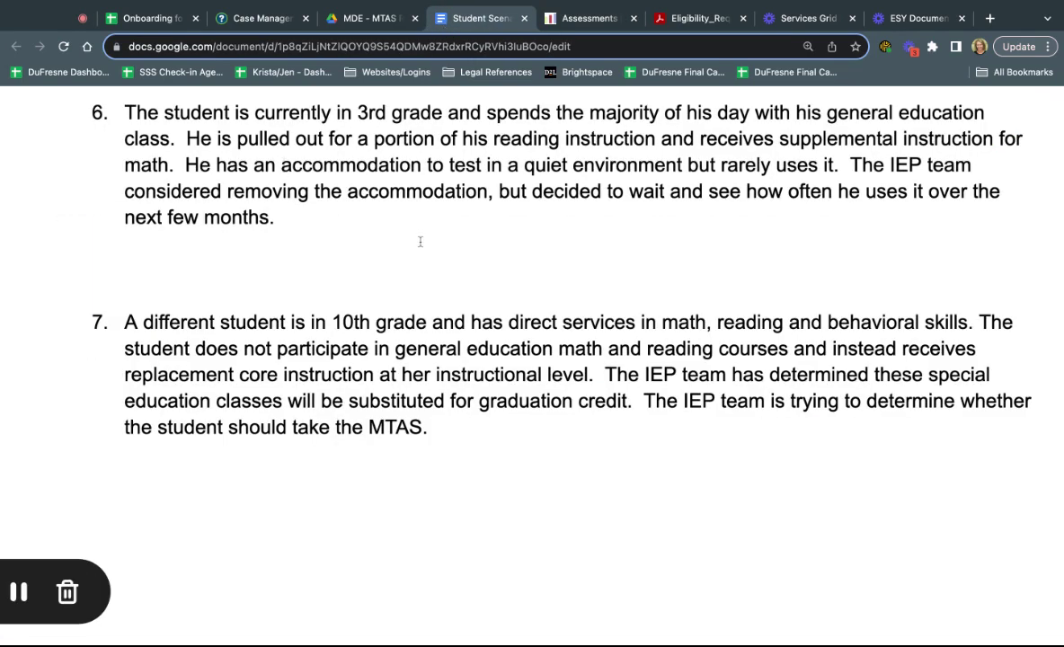
scroll(420, 241, right, 2)
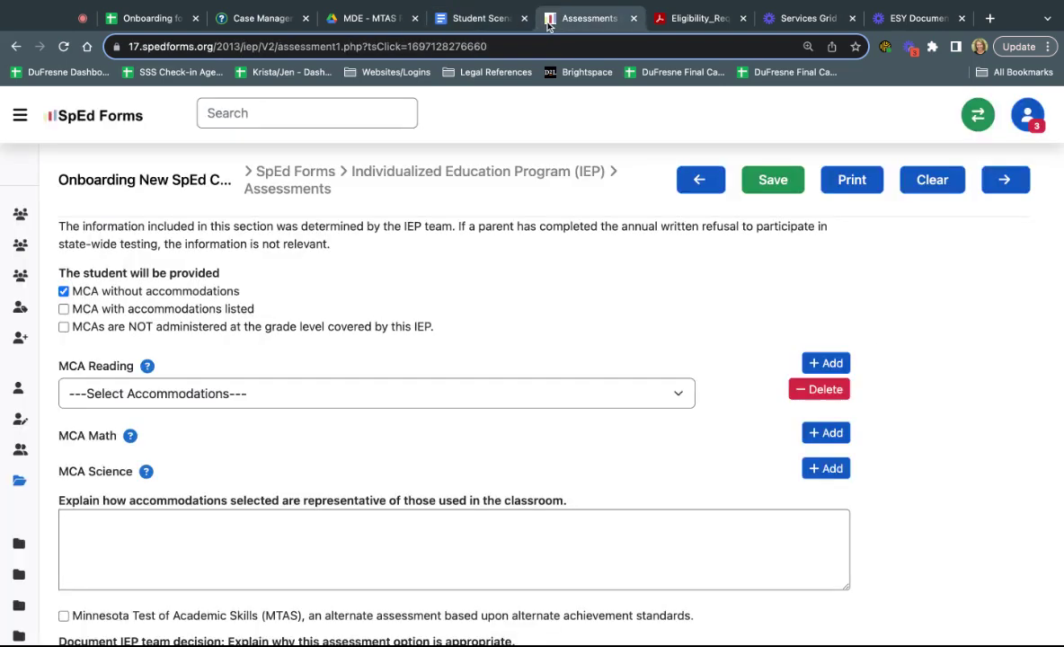
Delete the blank MCA Reading accommodation row from the SpEd Forms Assessments form
key(ctrl+Tab)
scroll(450, 309, down, 1)
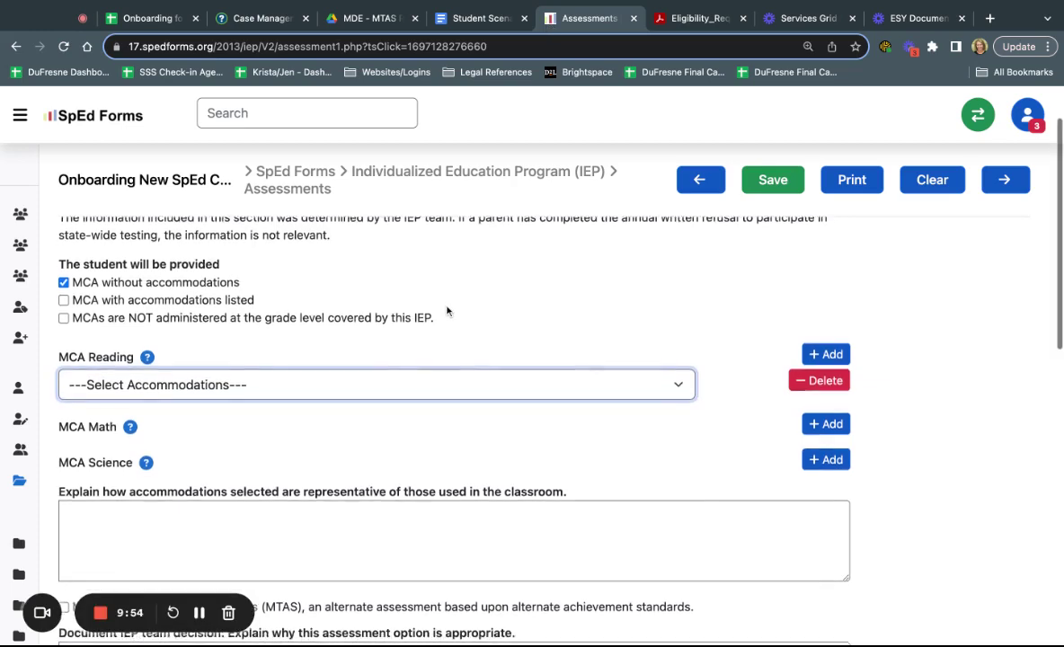
scroll(447, 311, up, 2)
scroll(447, 311, up, 1)
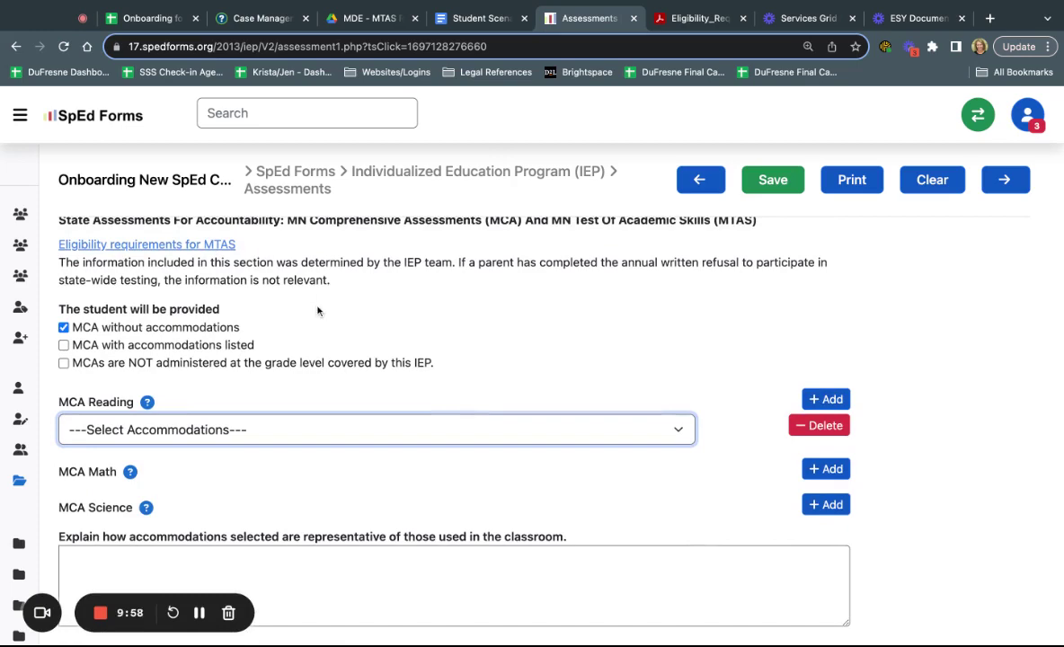
scroll(323, 329, down, 1)
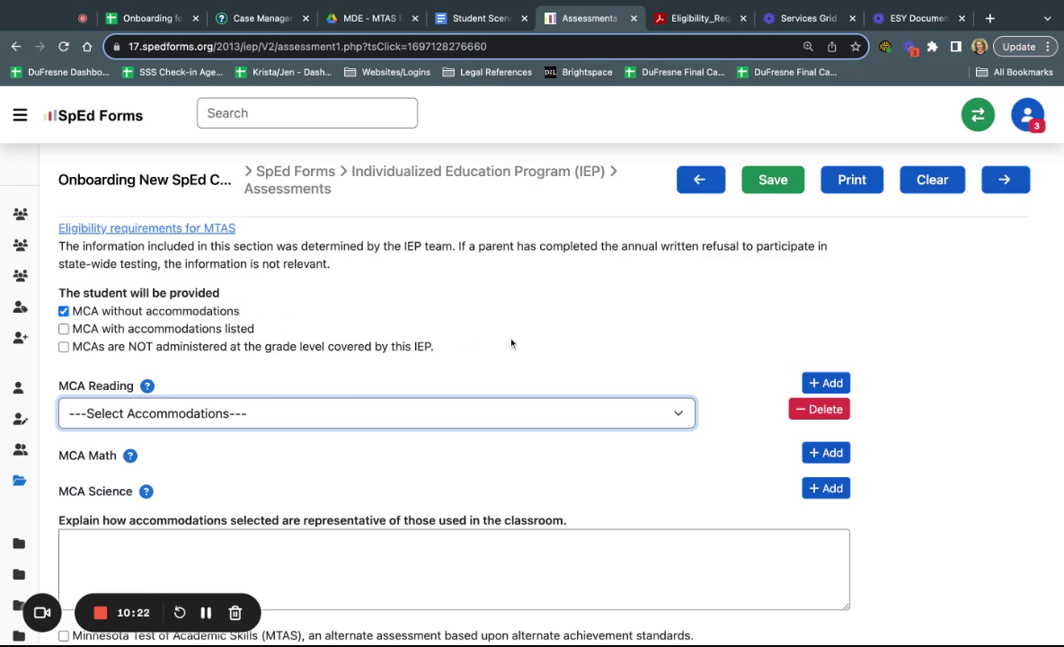
click(803, 411)
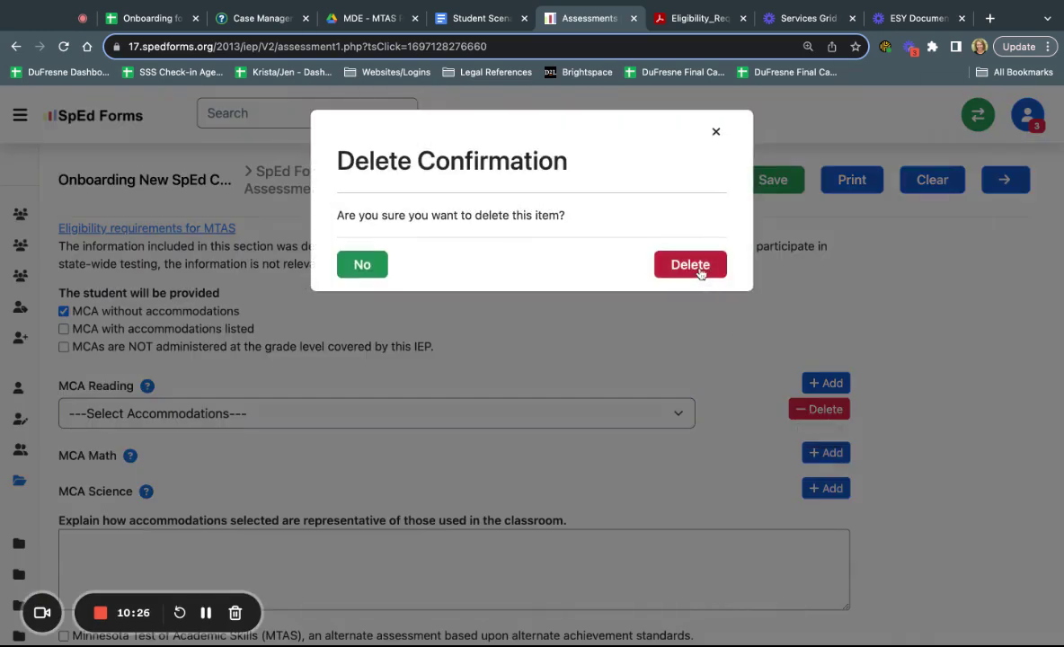
click(694, 256)
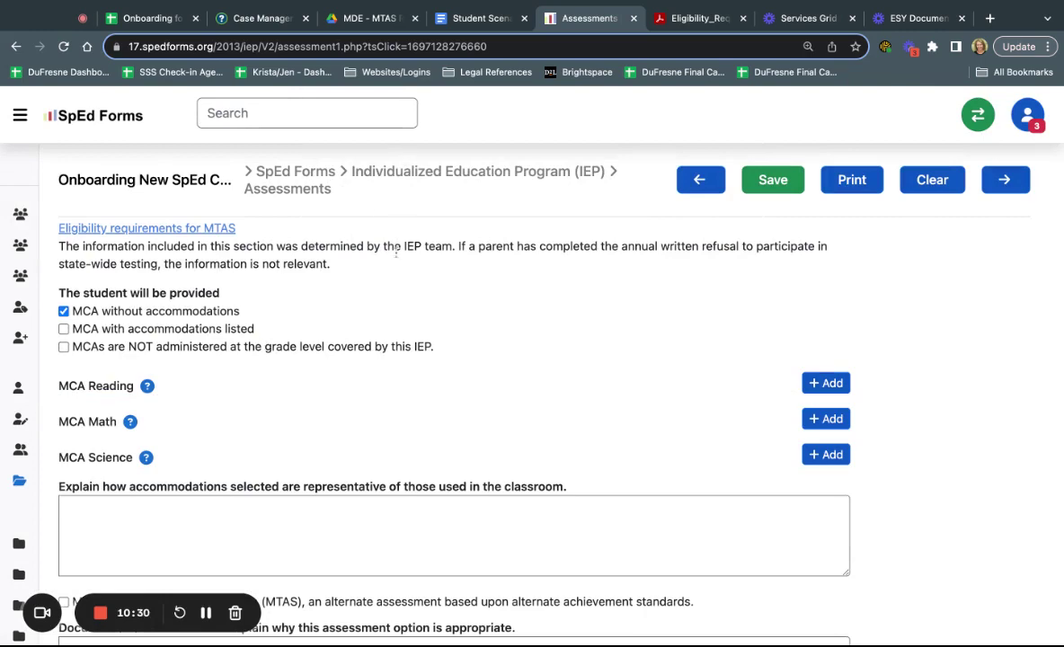
scroll(387, 298, up, 1)
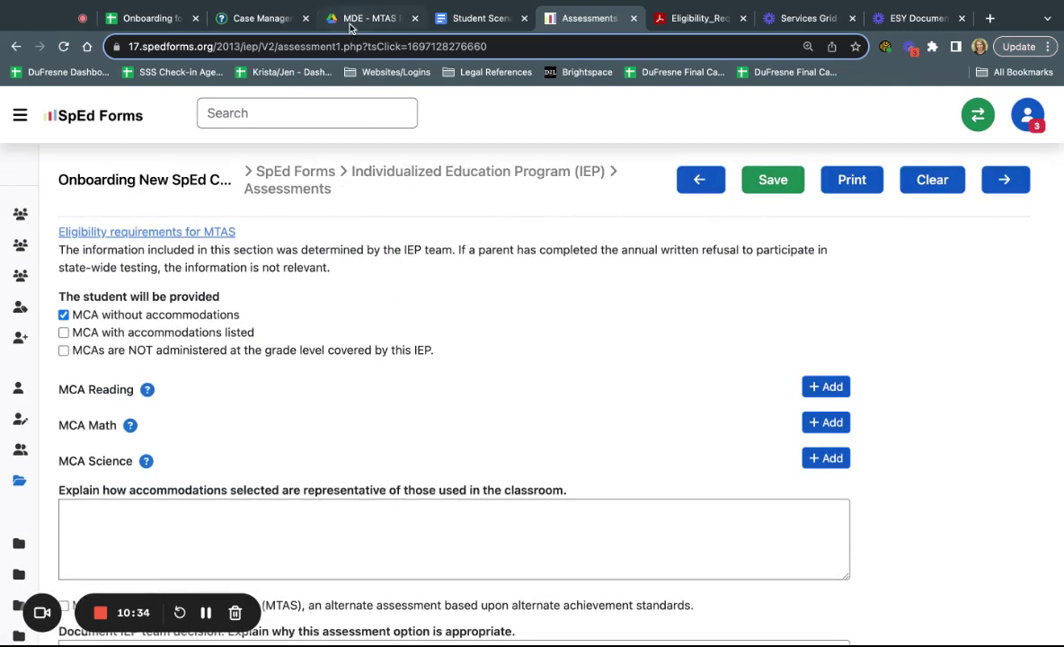
Read the Explanation and State Assessments guidance on the Case Manager Resources page
click(256, 18)
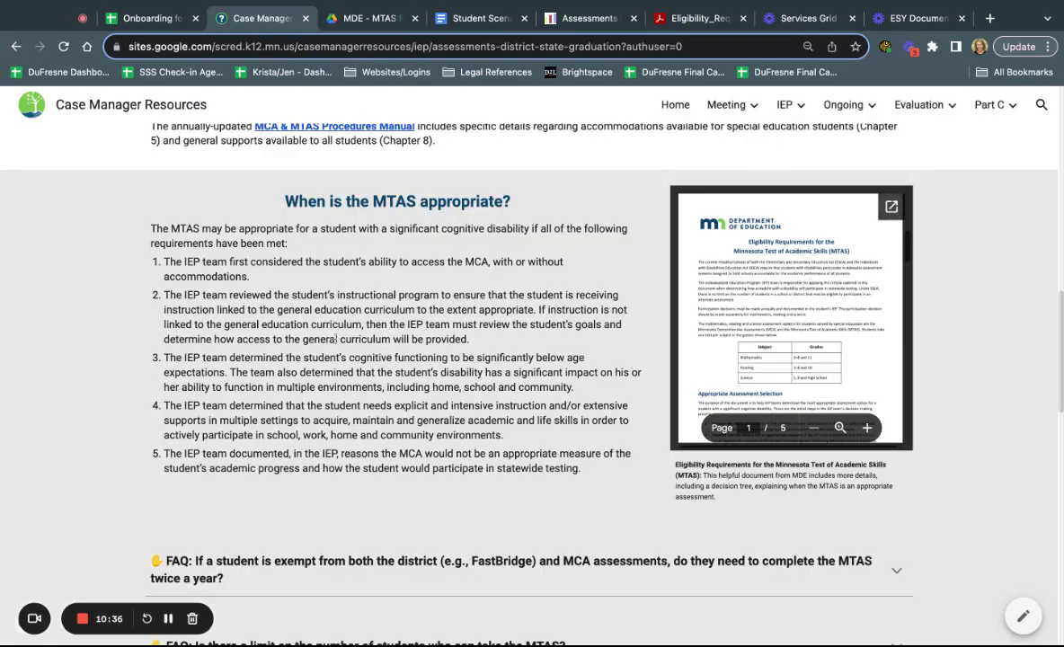
scroll(334, 340, up, 10)
scroll(335, 339, down, 5)
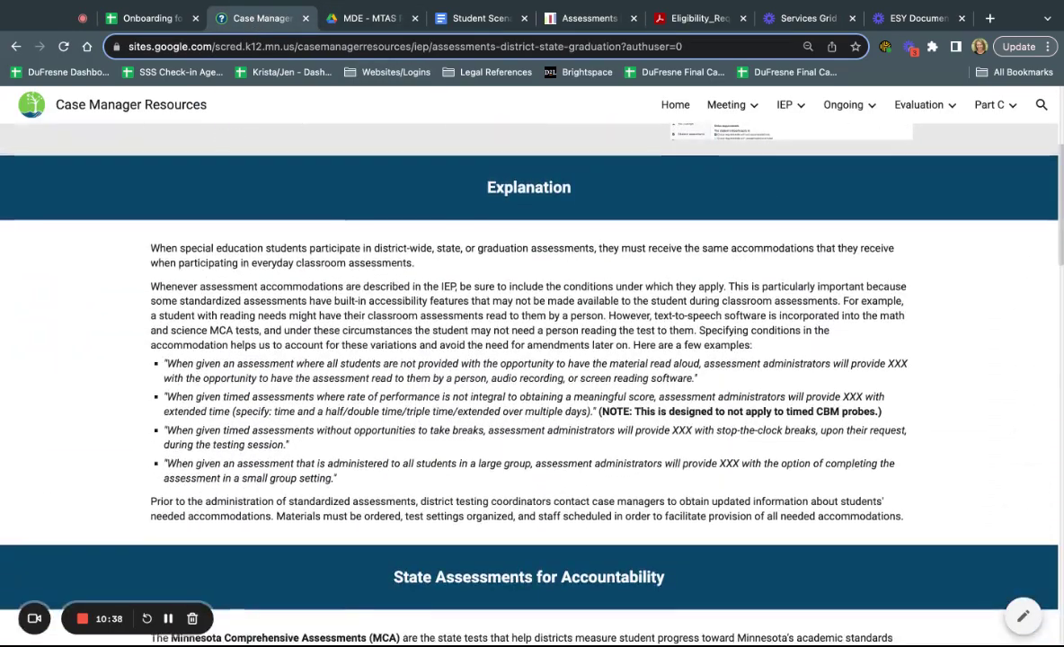
scroll(294, 334, down, 3)
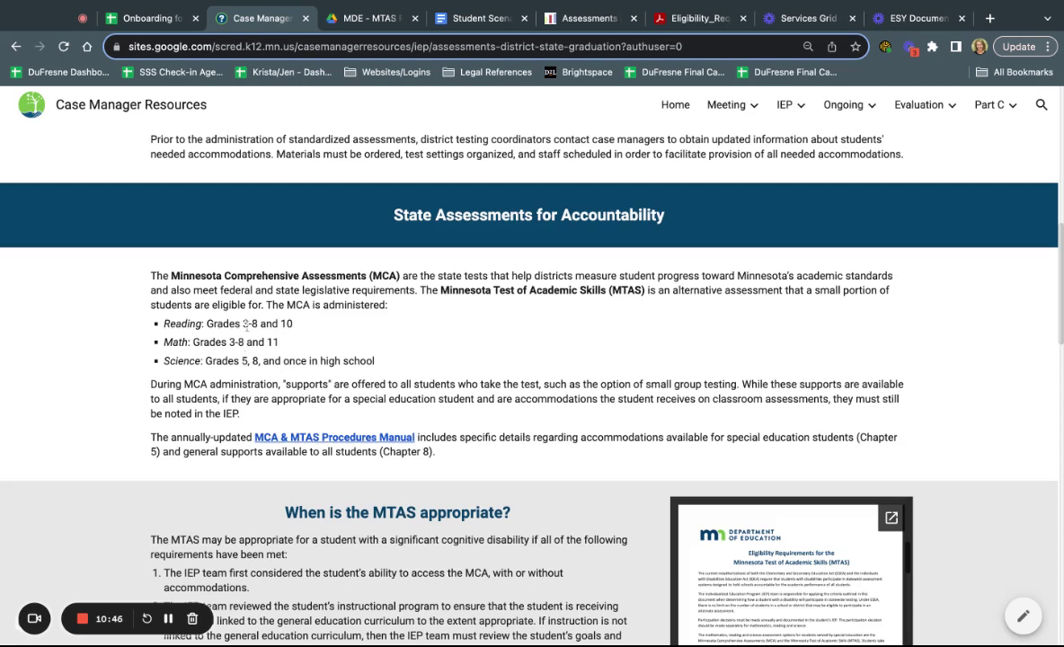
click(582, 20)
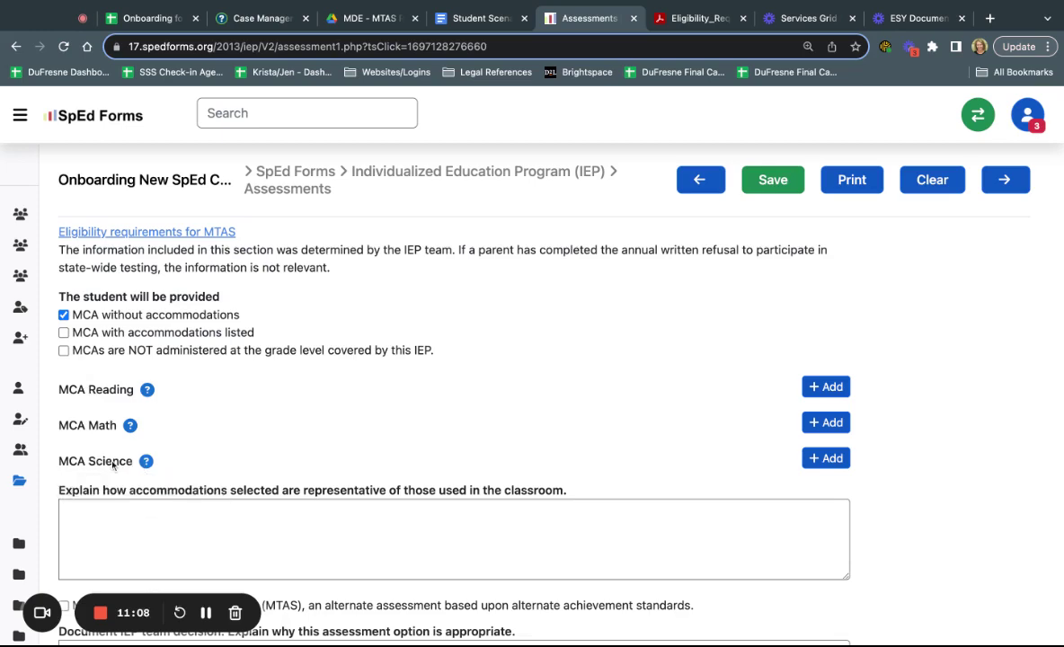
Scroll the Assessments form down to the English language proficiency (ACCESS) section
scroll(112, 464, down, 5)
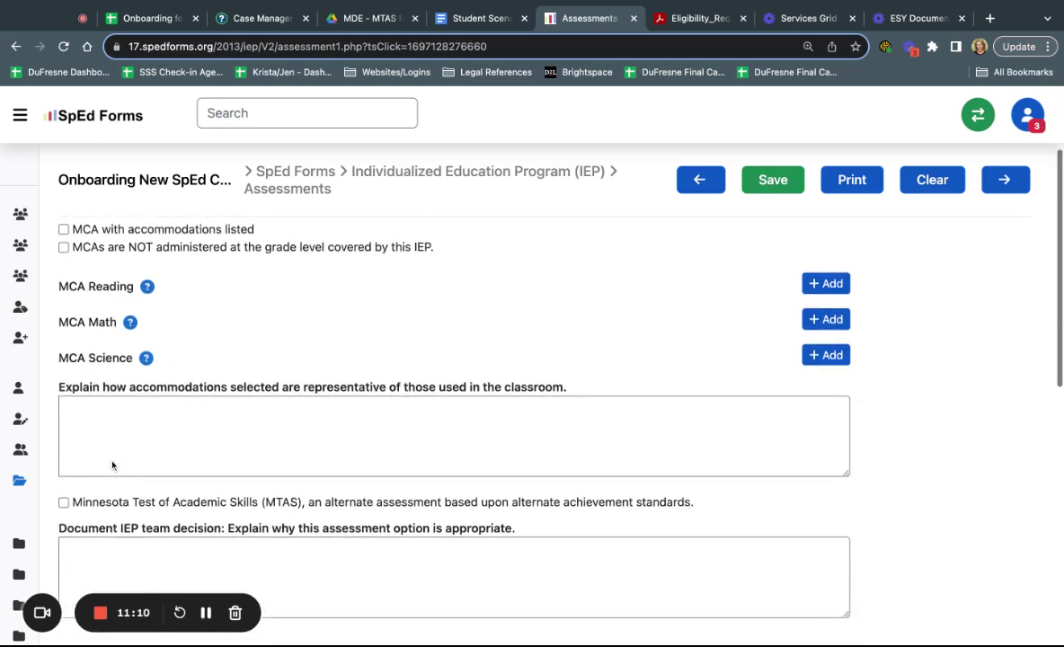
scroll(112, 464, down, 5)
scroll(454, 414, down, 3)
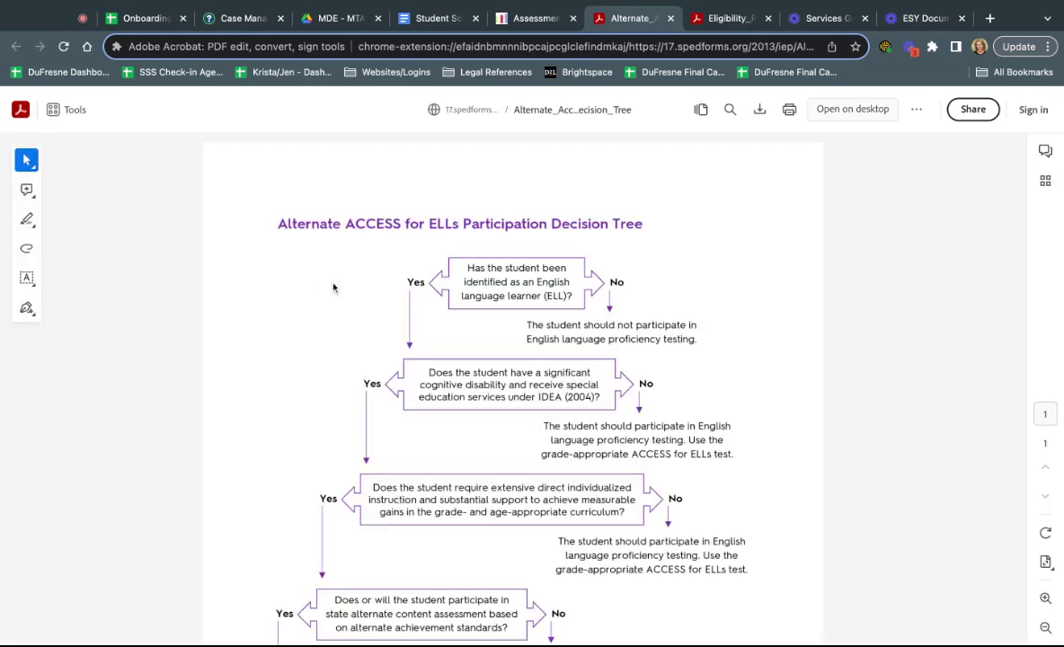
Read through the Alternate ACCESS for ELLs decision tree PDF, then close it
scroll(339, 289, down, 2)
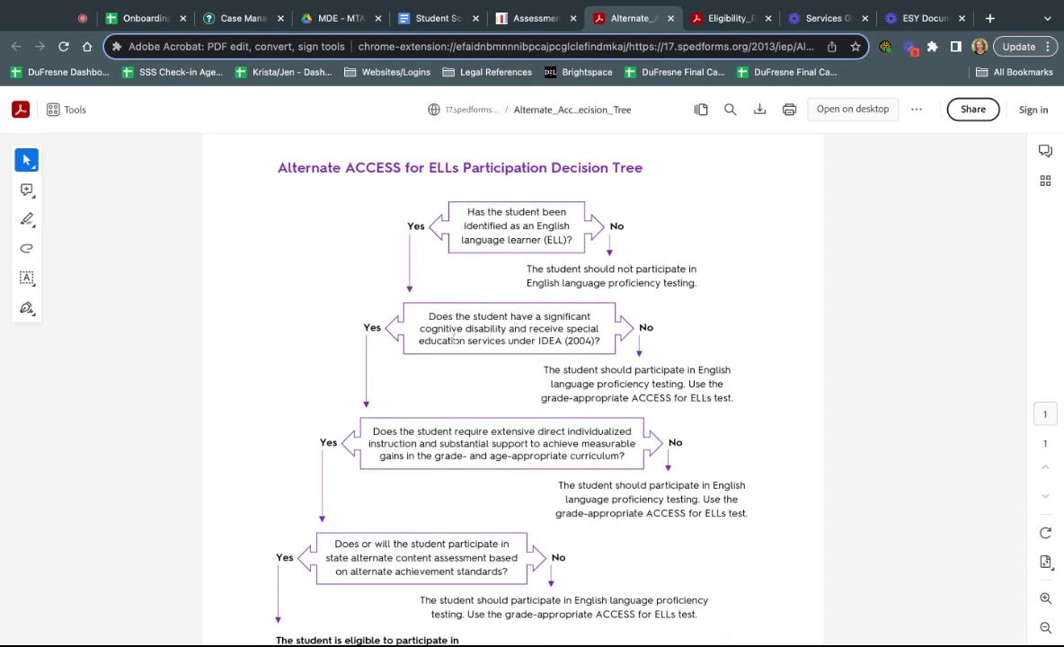
scroll(443, 478, down, 3)
scroll(443, 478, up, 4)
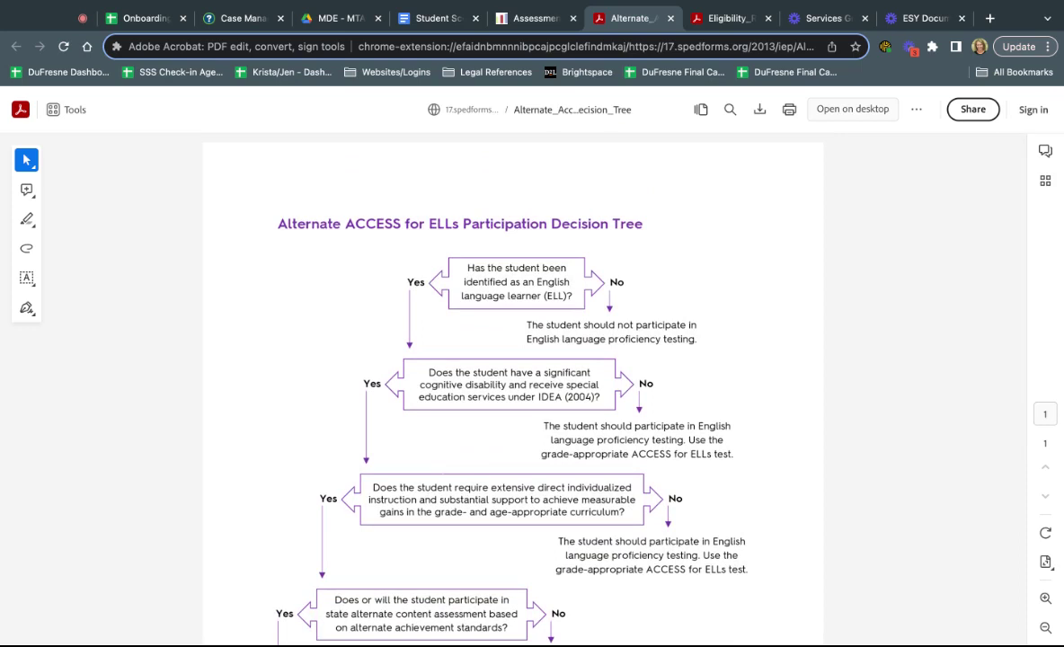
click(670, 18)
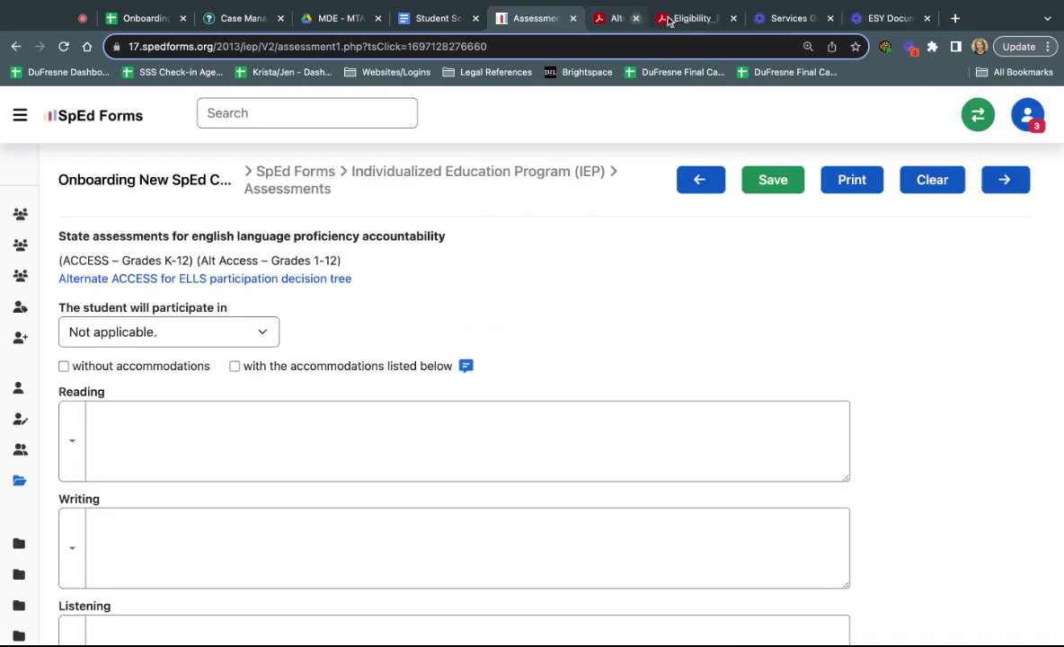